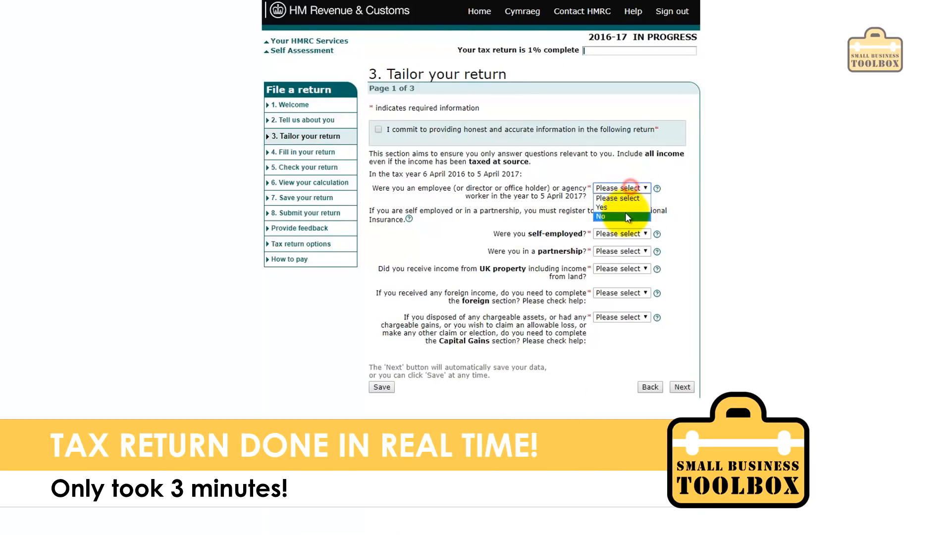
Answer No to being an employee and Yes to being self-employed, and name business 1 Andy Mac Drums.
click(626, 214)
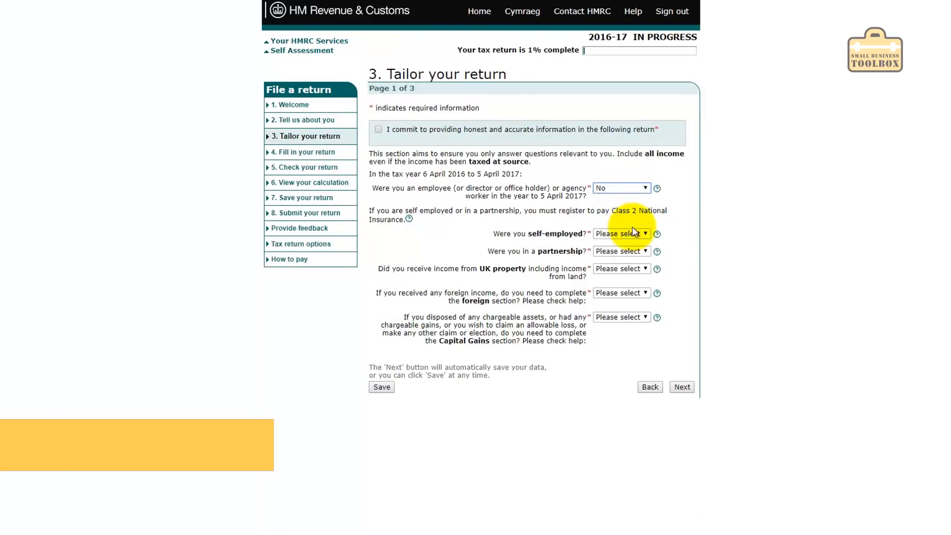
click(622, 234)
click(623, 252)
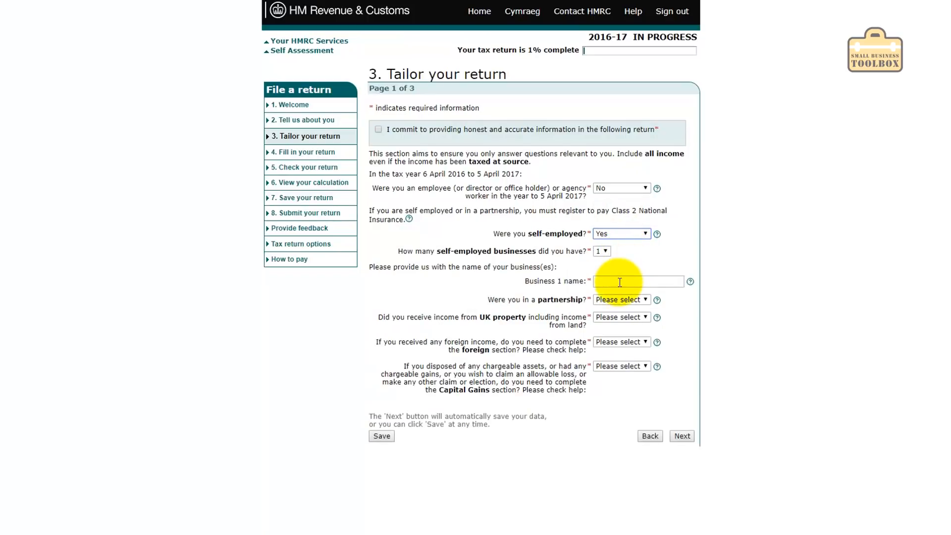
click(618, 280)
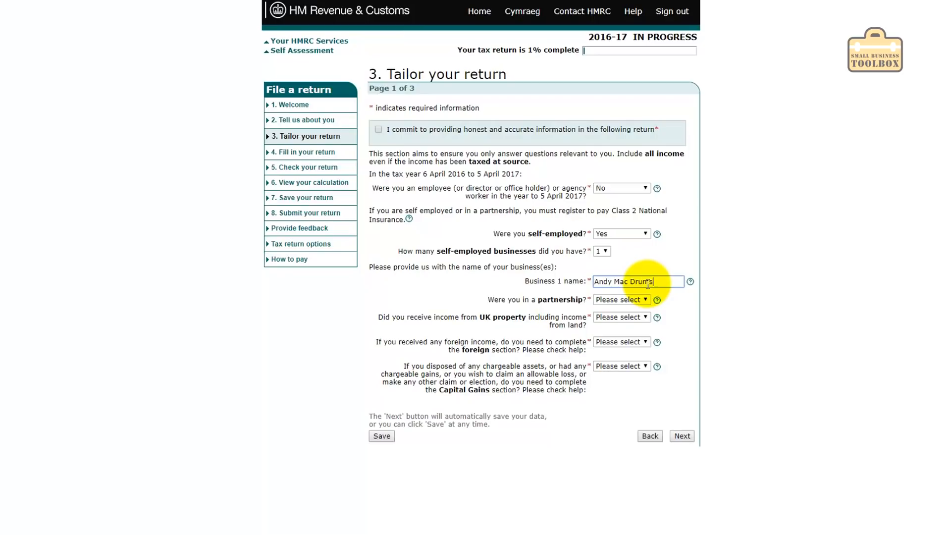
Answer No to the partnership, UK property, foreign income and Capital Gains questions.
click(631, 297)
click(626, 325)
click(620, 345)
click(620, 342)
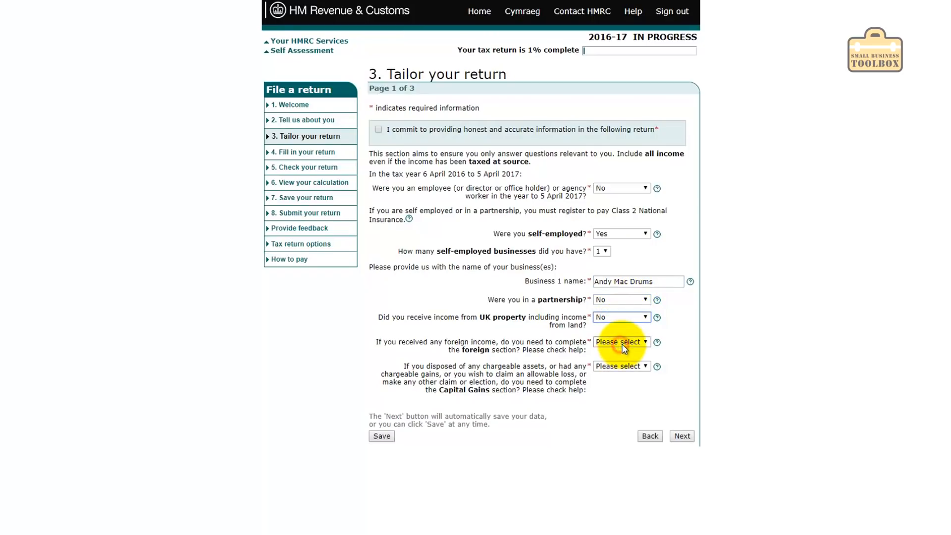
click(622, 369)
click(619, 366)
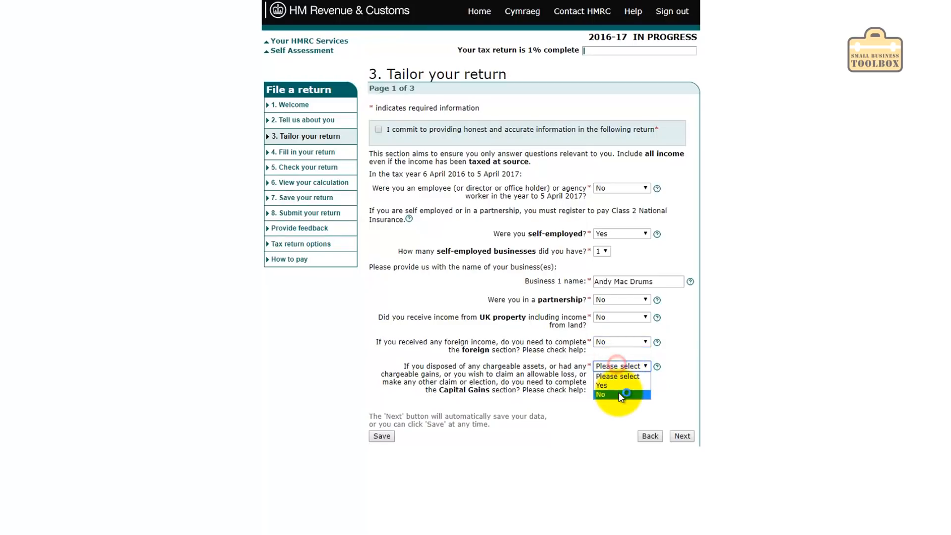
click(615, 392)
Commit to providing honest and accurate information and continue to page 2 of tailoring the return.
click(684, 436)
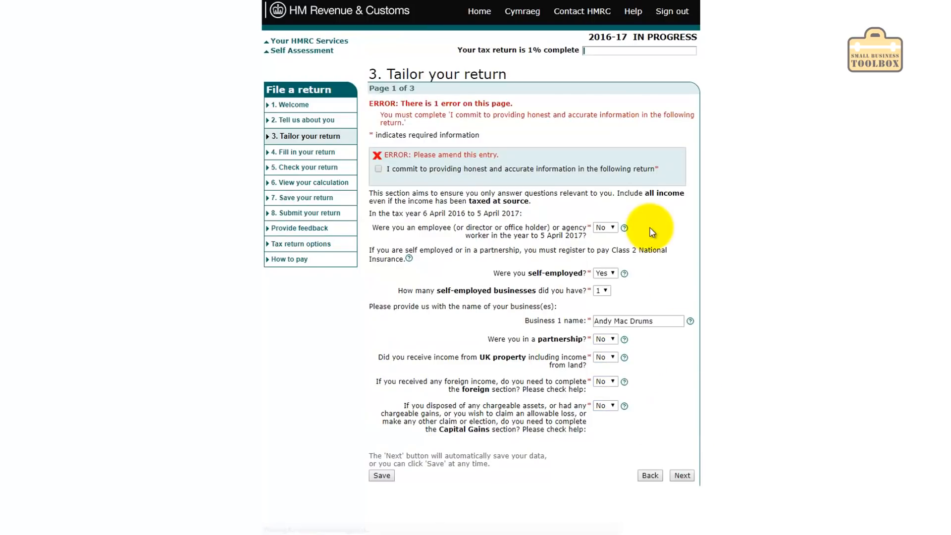
click(429, 171)
click(686, 475)
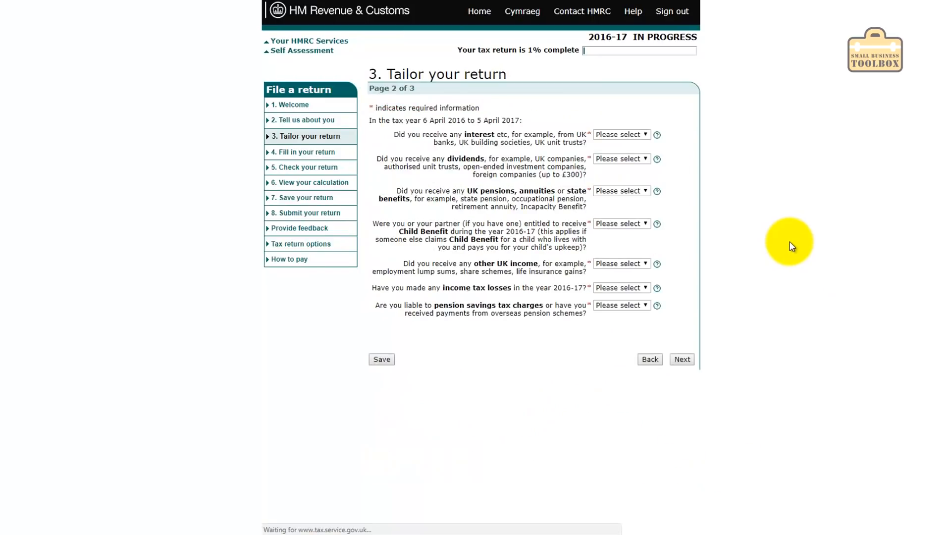
Answer No to receiving interest, dividends, and UK pensions or state benefits, and to Child Benefit entitlement.
click(629, 132)
click(624, 163)
click(622, 158)
click(623, 186)
click(628, 190)
click(627, 219)
click(626, 224)
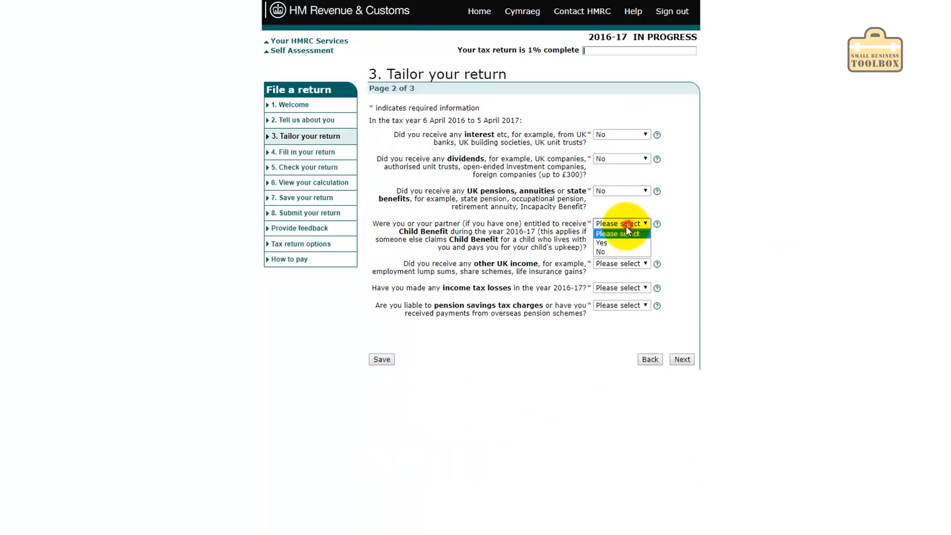
click(620, 251)
Answer No to other UK income, income tax losses and pension savings tax charges, and continue to page 3.
click(620, 264)
click(621, 292)
click(624, 288)
click(625, 317)
click(622, 306)
click(621, 331)
click(682, 360)
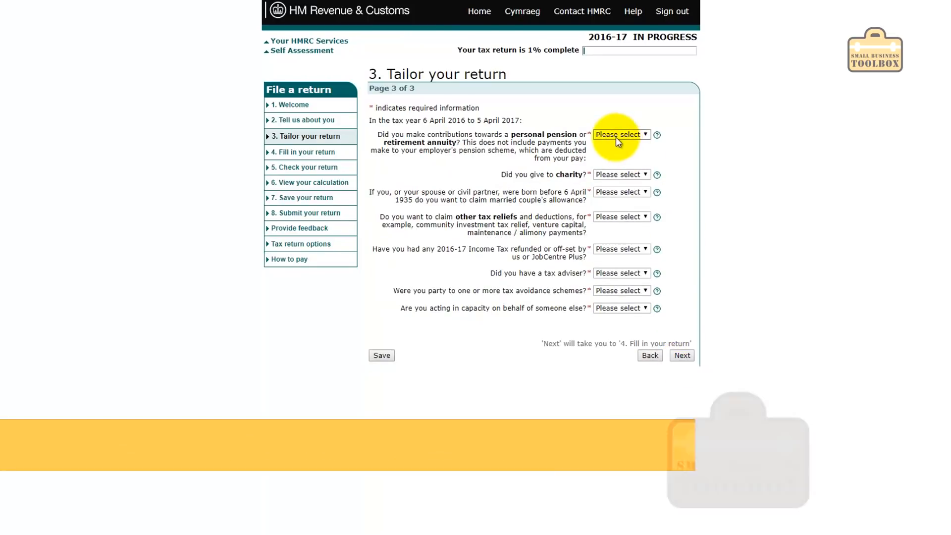
Answer No to personal pension contributions, charity giving, married couple's allowance and transferring 10% of the personal allowance.
click(616, 136)
click(608, 164)
click(612, 174)
click(616, 202)
click(613, 193)
click(607, 220)
click(619, 216)
click(621, 244)
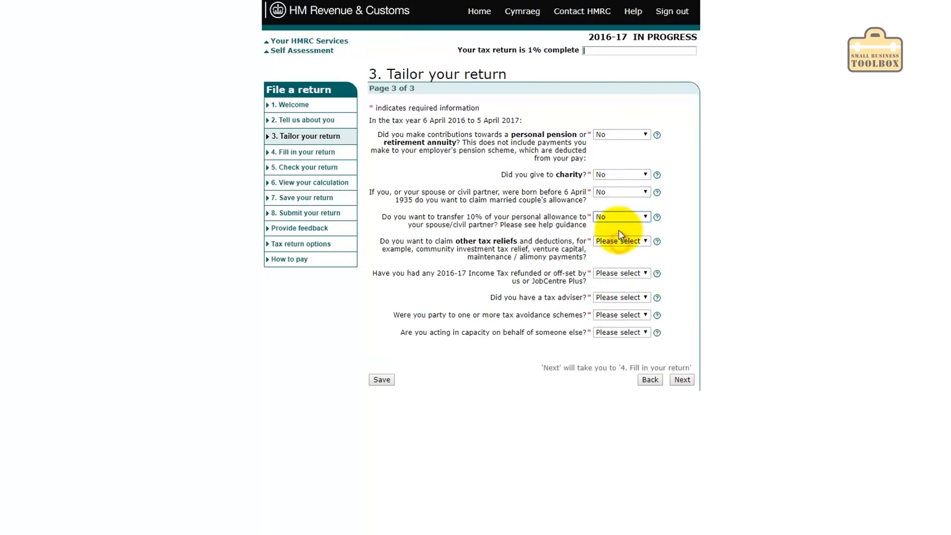
Answer No to other tax reliefs, refunded Income Tax, tax adviser, tax avoidance schemes and acting for someone else, and continue to filling in the return.
click(622, 240)
click(617, 268)
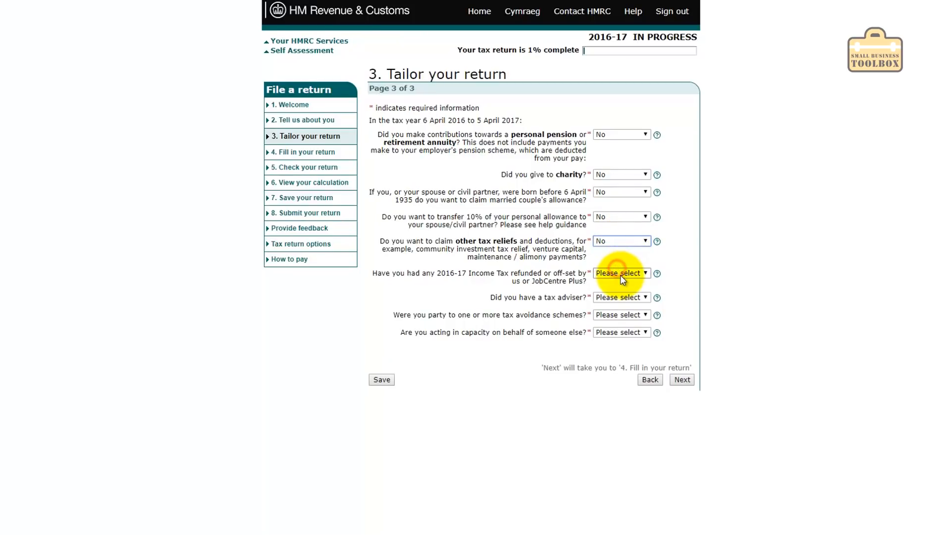
click(620, 274)
click(619, 299)
click(610, 324)
click(610, 313)
click(605, 343)
click(617, 332)
click(608, 360)
click(680, 379)
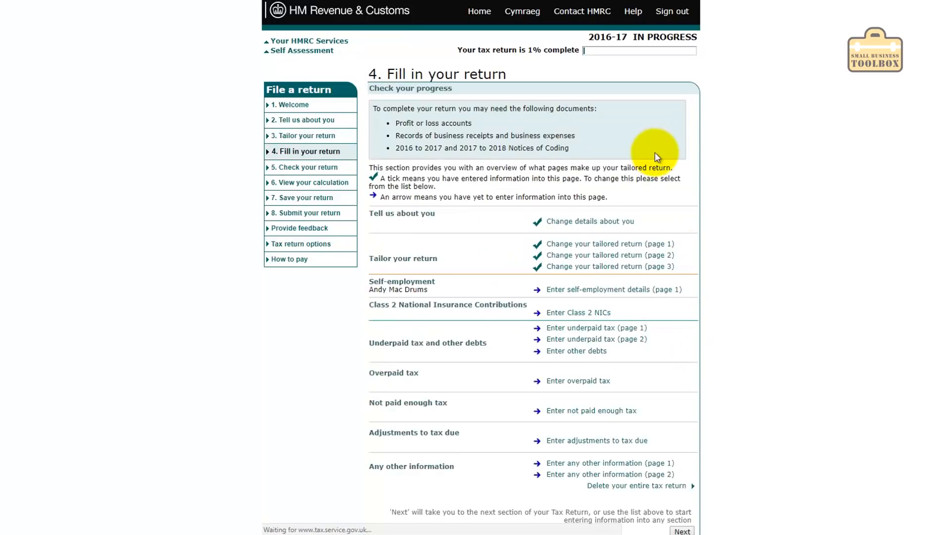
Answer No to annual turnover of £83,000 or more, mark None of these apply, and continue to page 2 of the business details.
click(528, 203)
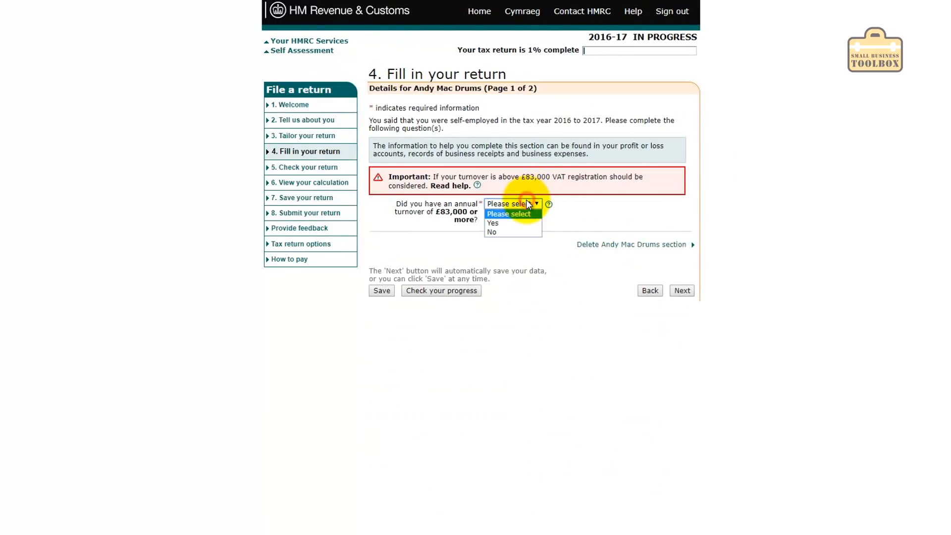
click(515, 227)
scroll(613, 215, down, 3)
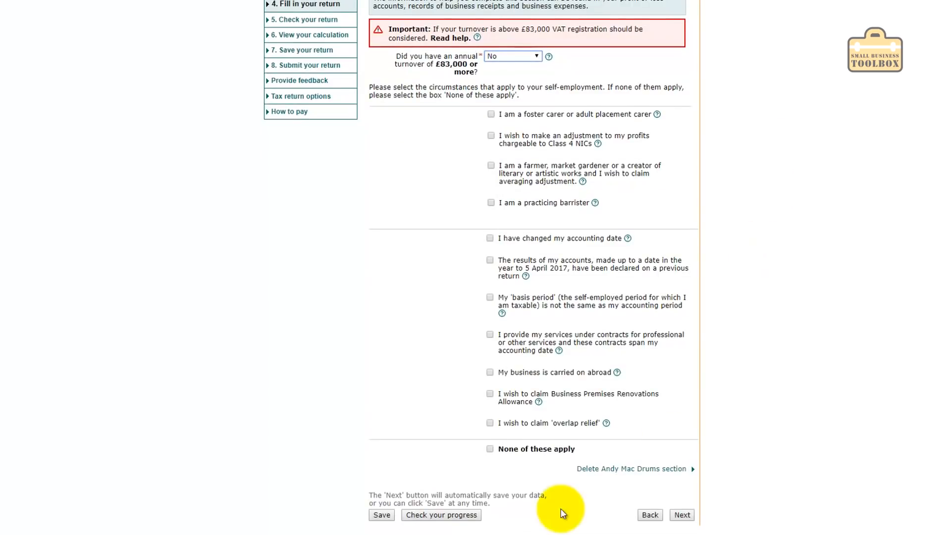
click(489, 449)
click(682, 515)
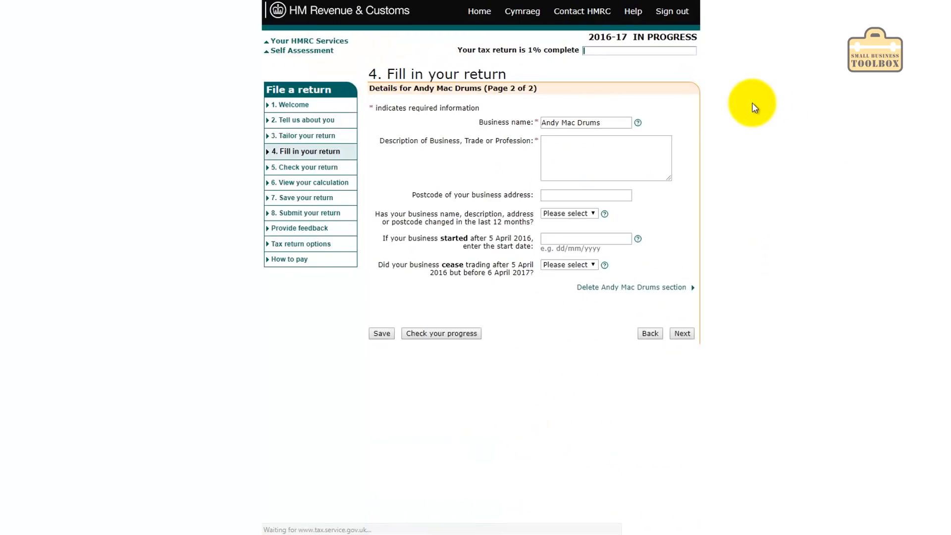
Describe the business as Drum Teacher and YouTube Sensation and enter the business address postcode.
click(588, 149)
text(Drum Teacher and YouTube Sensation)
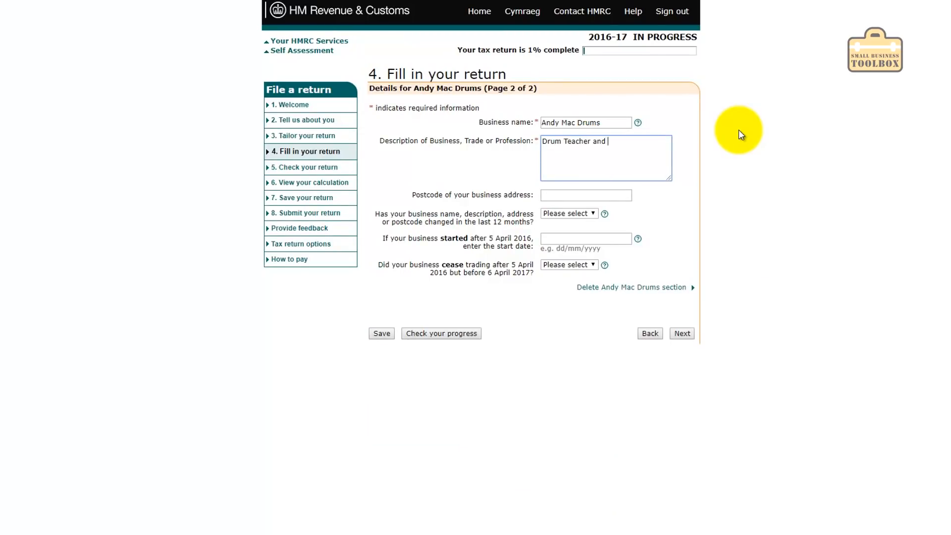
click(569, 193)
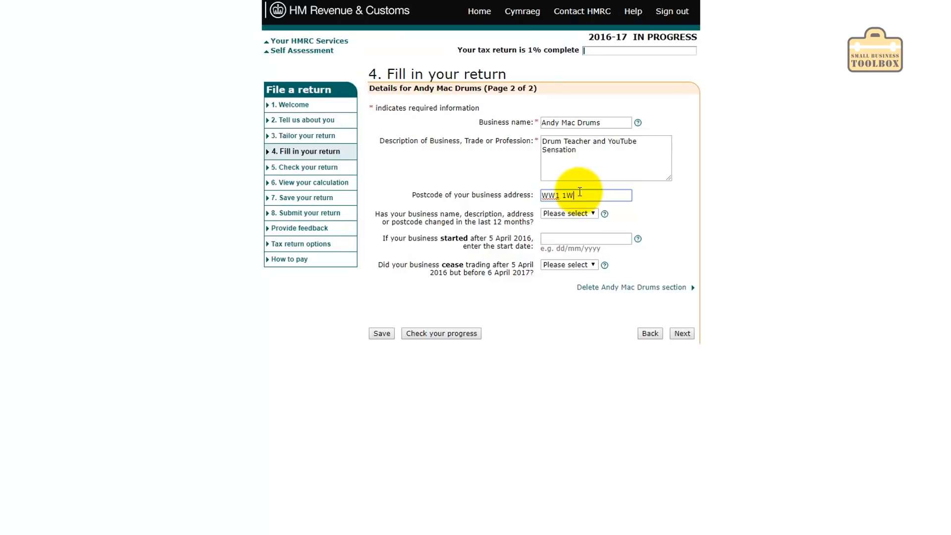
Answer No to business details changed in the last 12 months and to ceased trading, and continue to the accounting details.
click(565, 213)
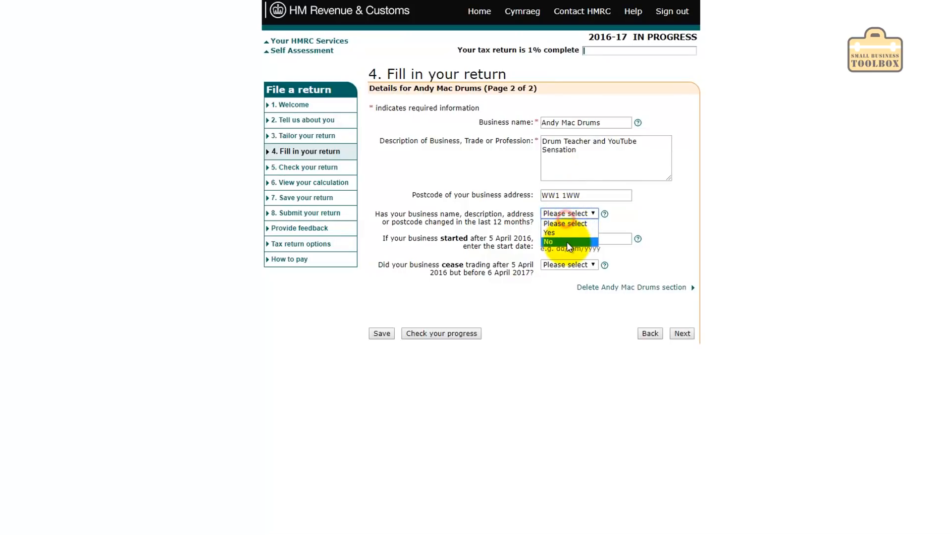
click(583, 267)
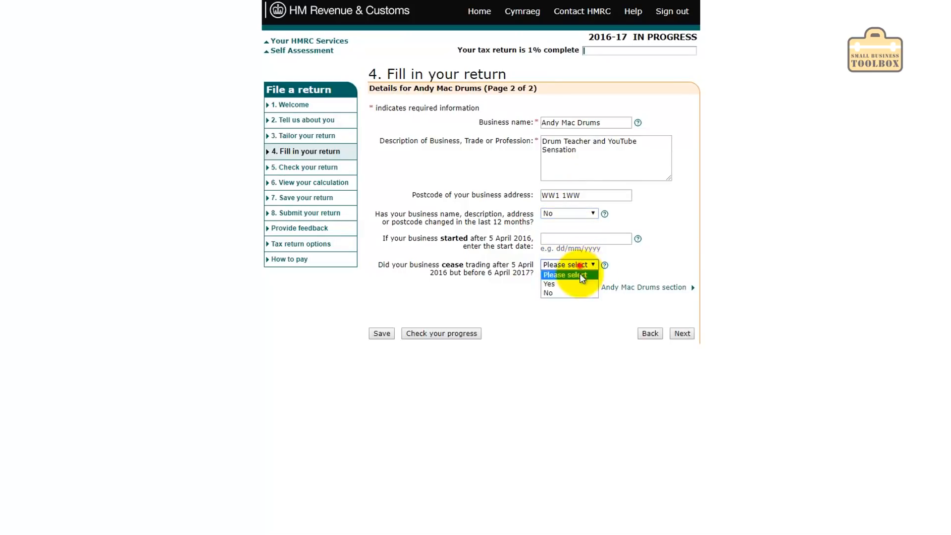
click(570, 292)
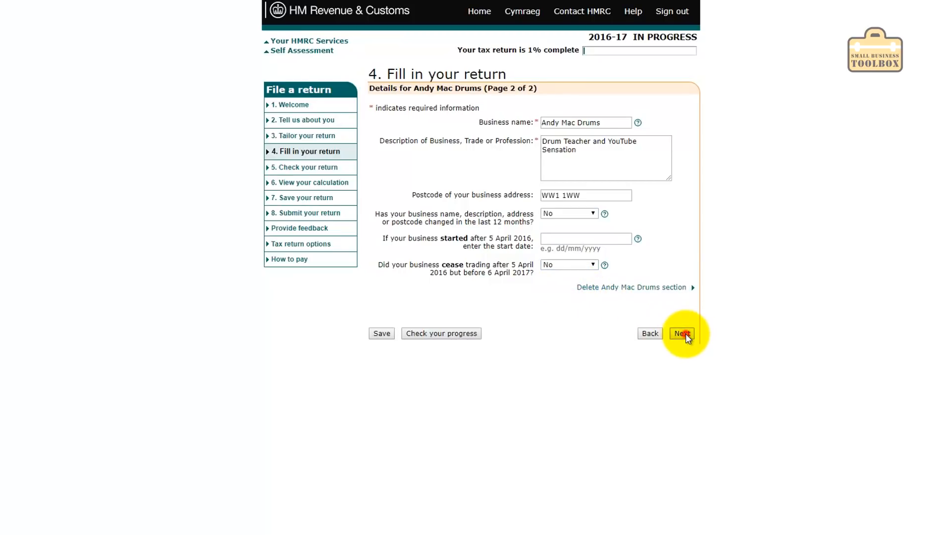
click(683, 334)
Set the date the accounts are made up to as 05/04/2017, answer Yes to cash basis, and continue to the income page.
click(577, 122)
text(05/04/2017)
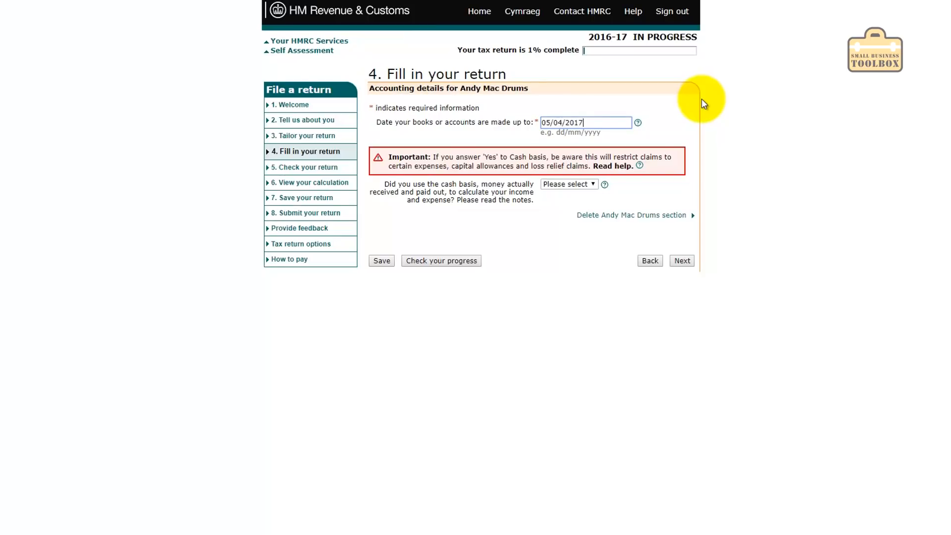
click(587, 183)
click(588, 203)
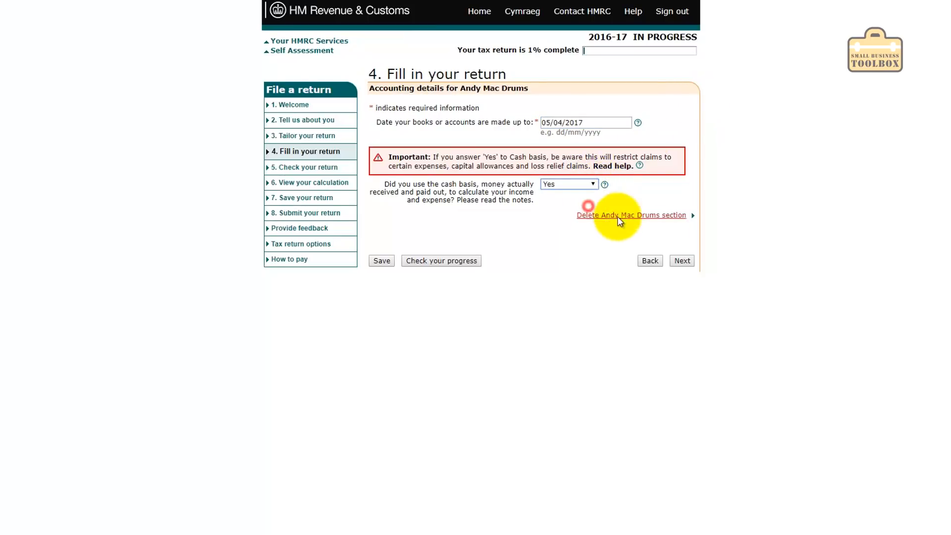
click(683, 261)
Enter turnover of £30000 and total allowable expenses of £10000 as a single total, and continue.
click(586, 126)
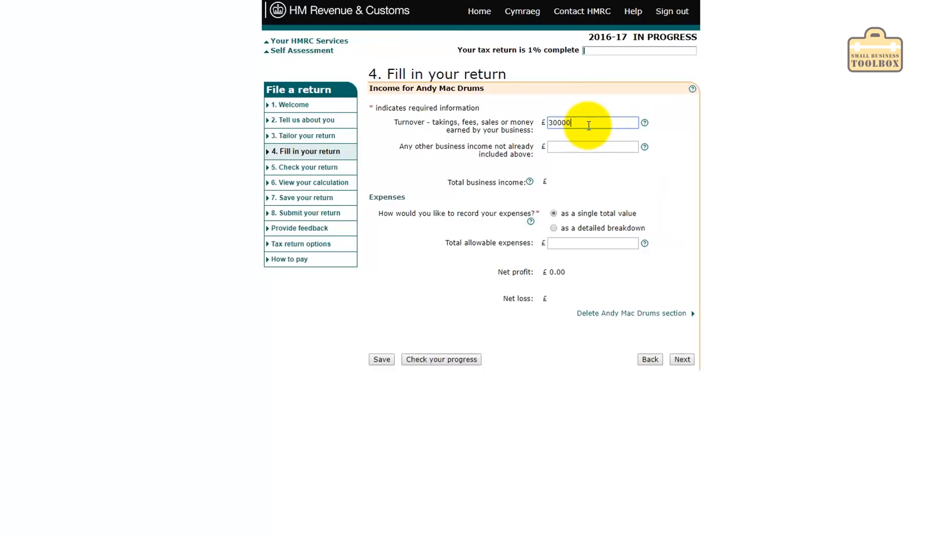
key(Tab)
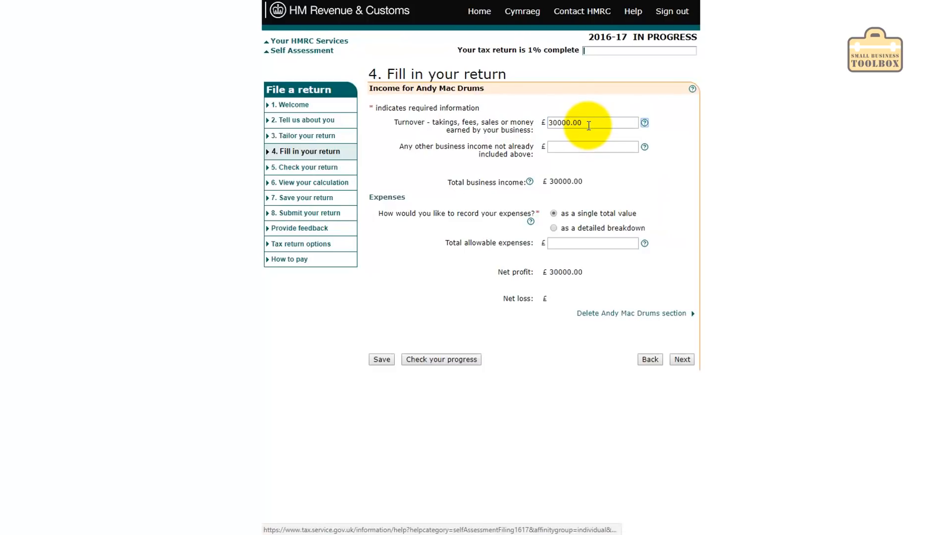
click(574, 247)
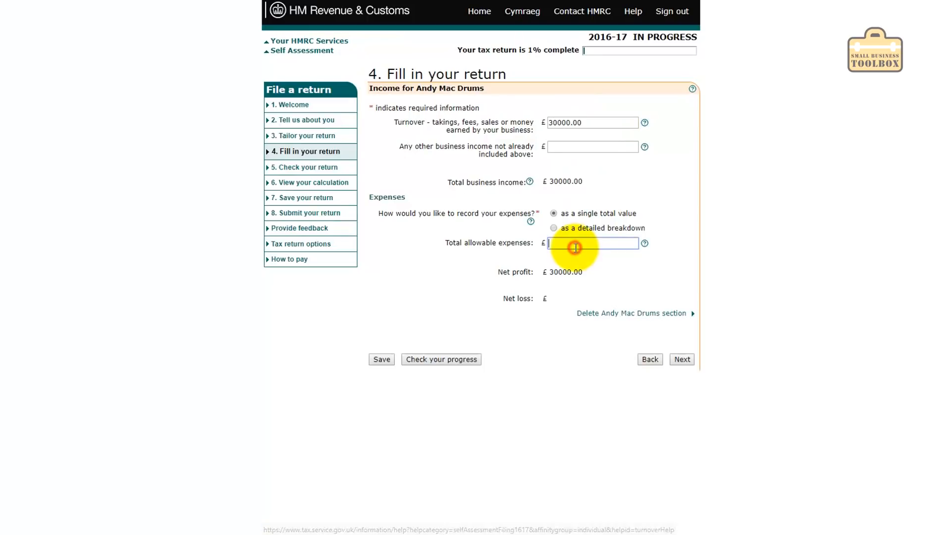
key(Tab)
click(687, 360)
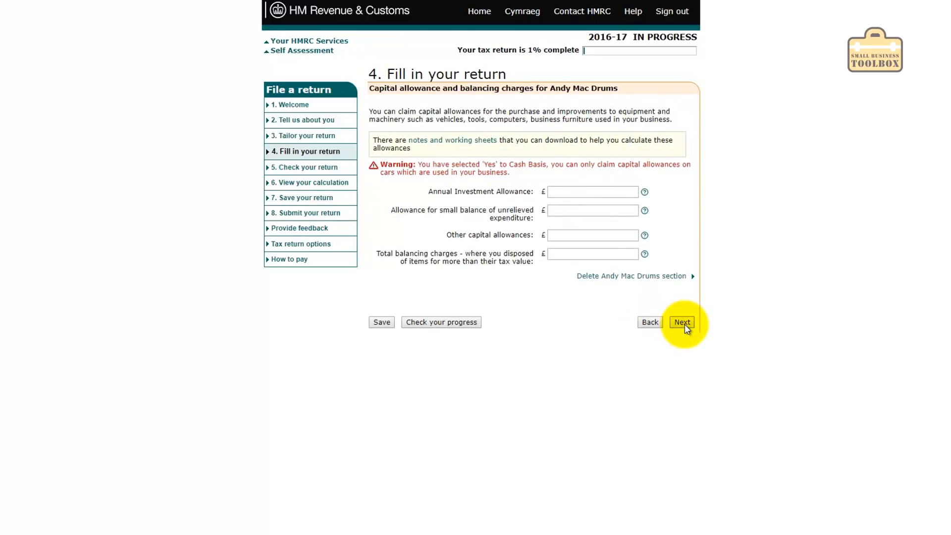
Leave the capital allowances, losses and tax deducted pages blank and continue to the Class 4 NICs page.
click(683, 323)
click(689, 300)
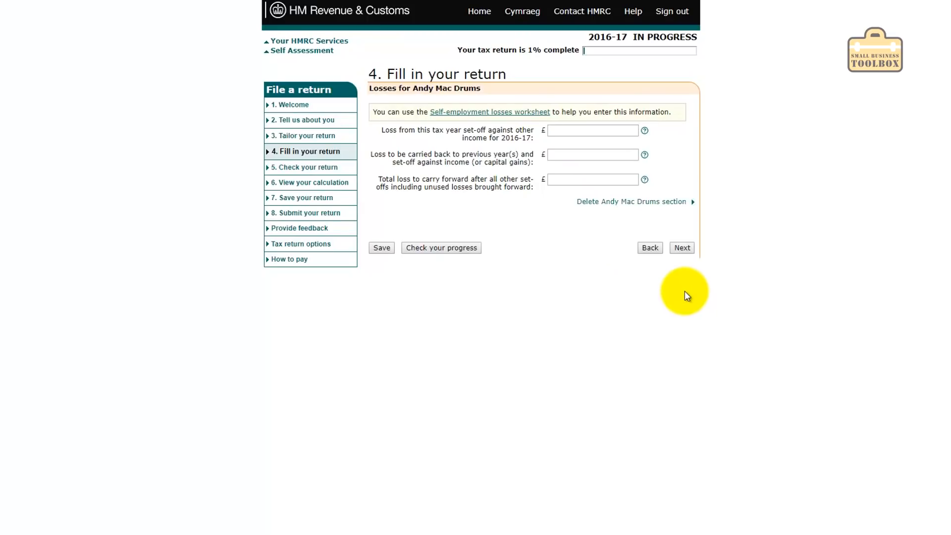
click(683, 248)
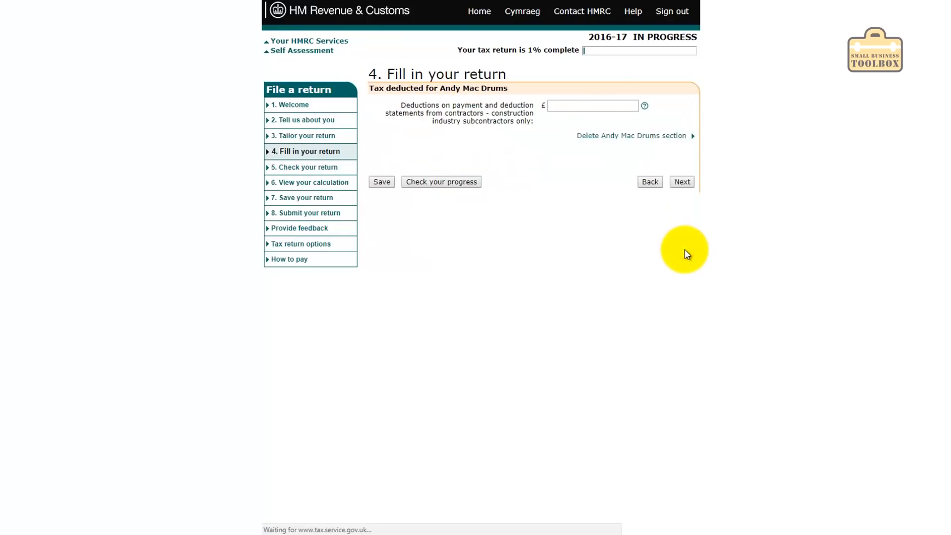
click(681, 182)
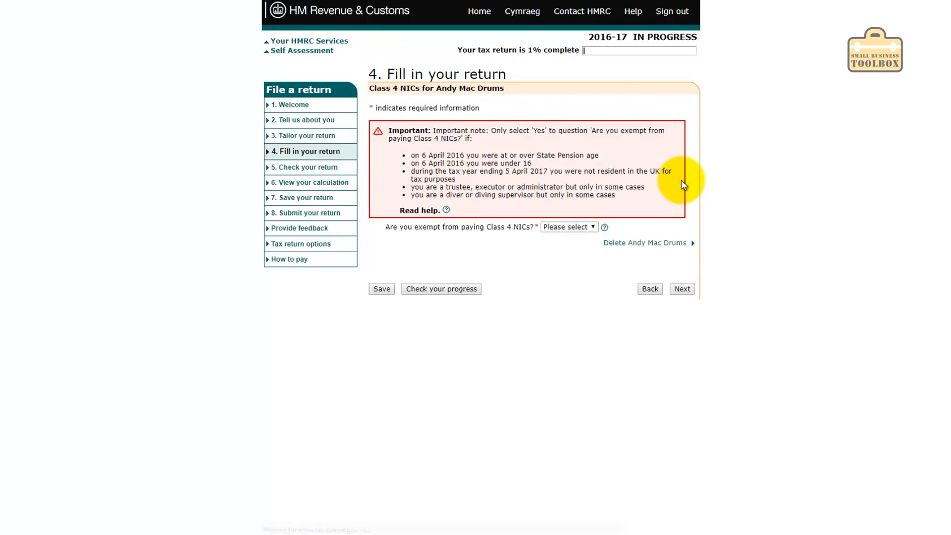
Answer No to Class 4 NICs exemption, leave the other business information blank, and continue to the business summary.
click(583, 227)
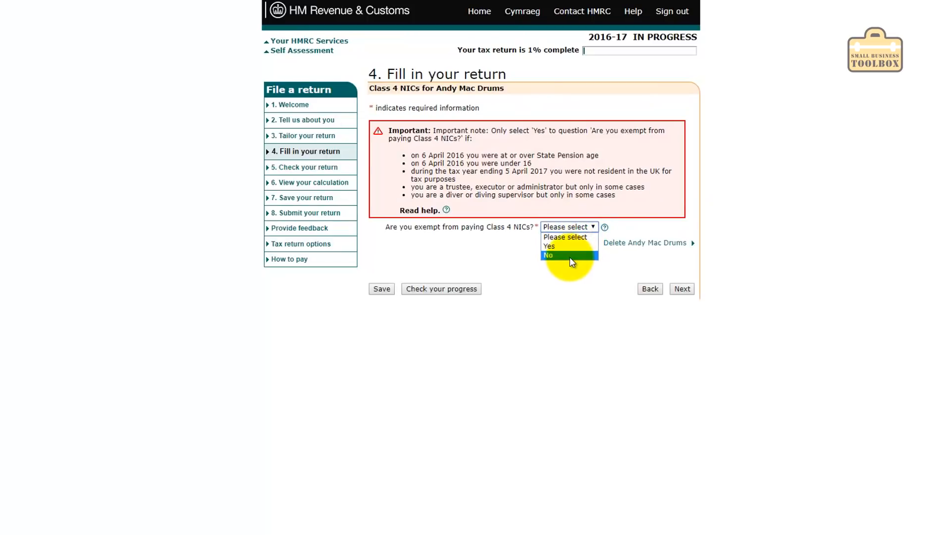
click(571, 257)
click(682, 288)
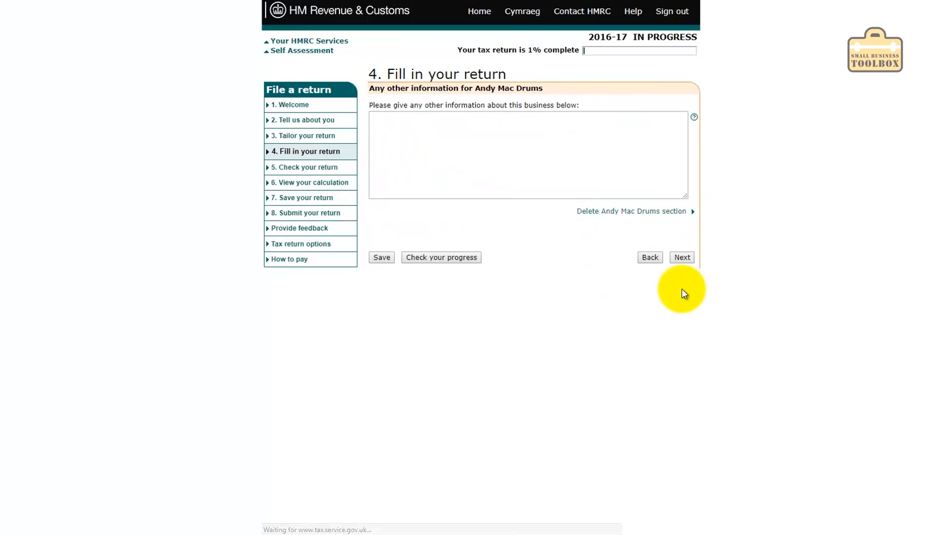
click(682, 257)
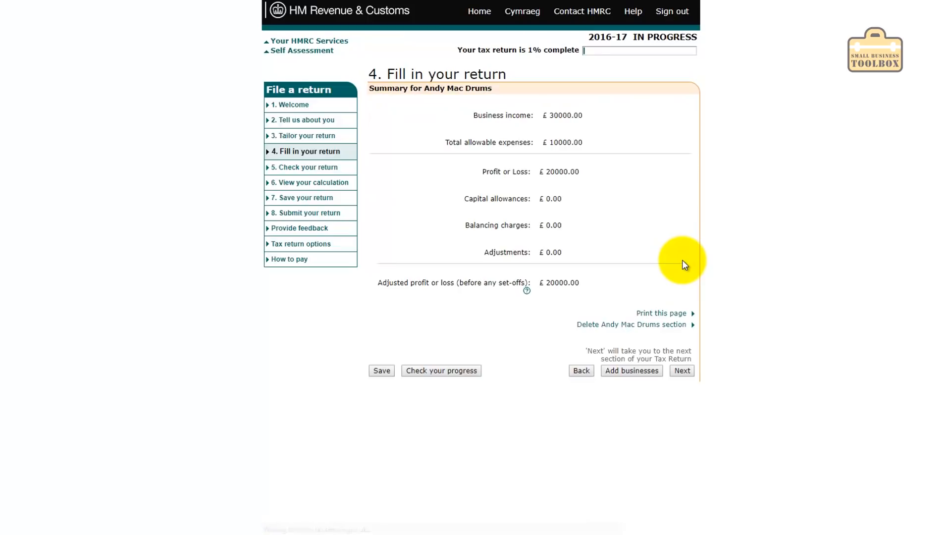
Accept the business summary, answer No to paying Class 2 NICs voluntarily, and continue to the underpaid tax section.
click(686, 372)
click(623, 336)
click(602, 362)
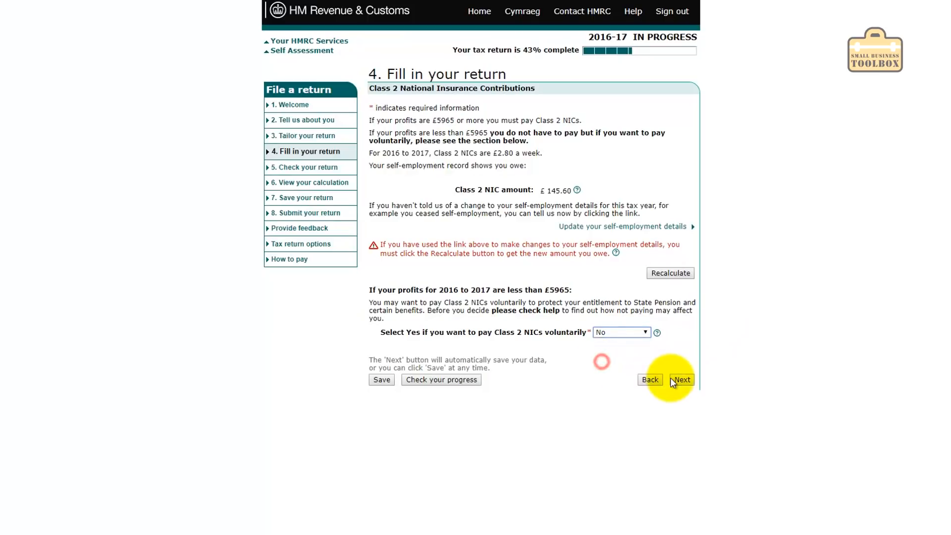
click(685, 382)
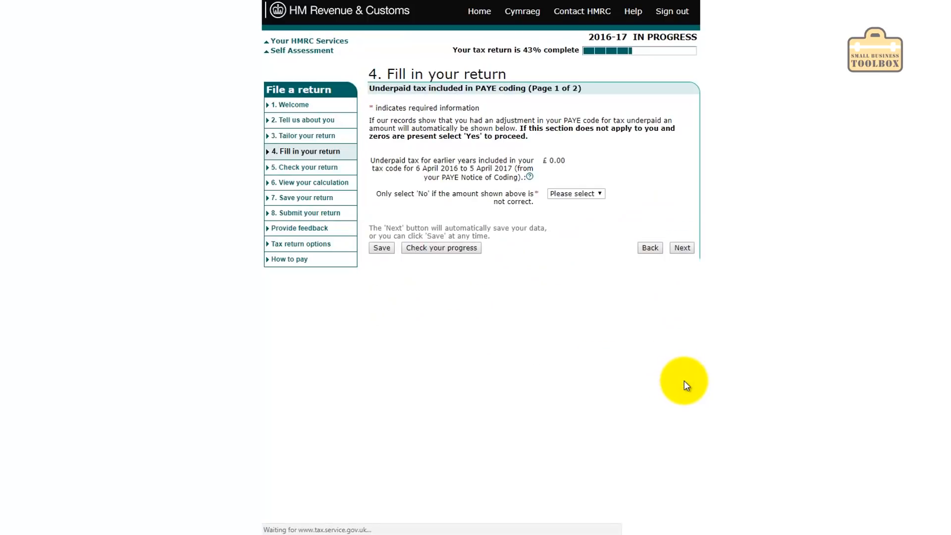
Answer Yes to confirm the amounts on both underpaid tax pages, and continue to the other debts page.
click(581, 196)
click(583, 208)
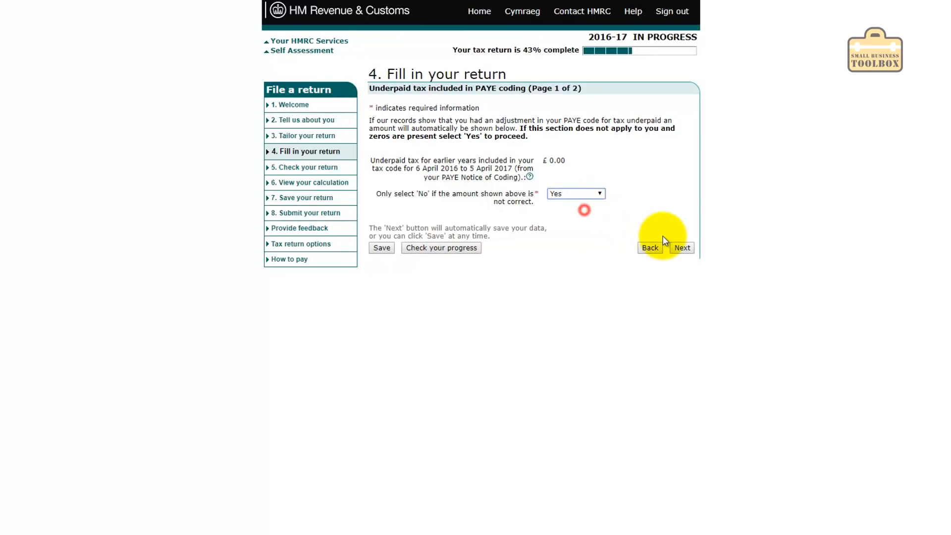
click(678, 246)
click(579, 202)
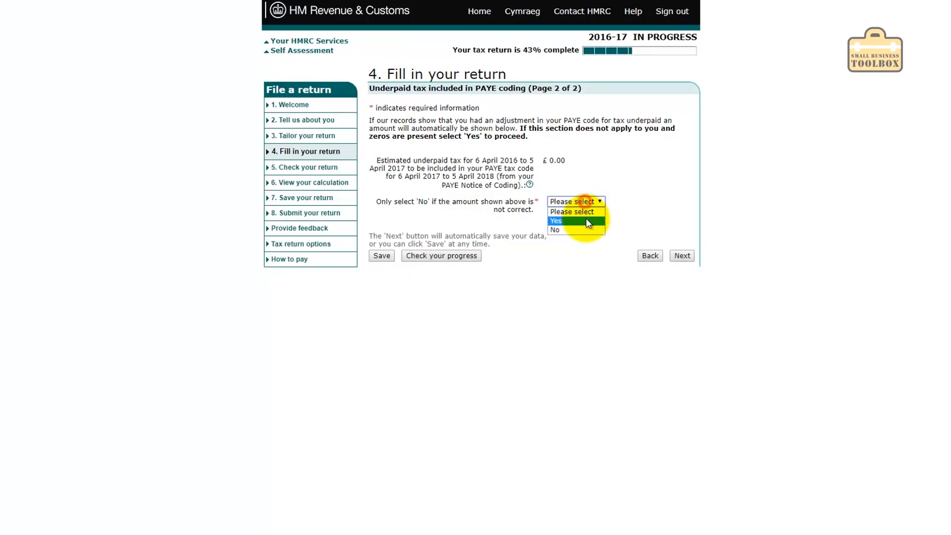
click(587, 218)
click(688, 259)
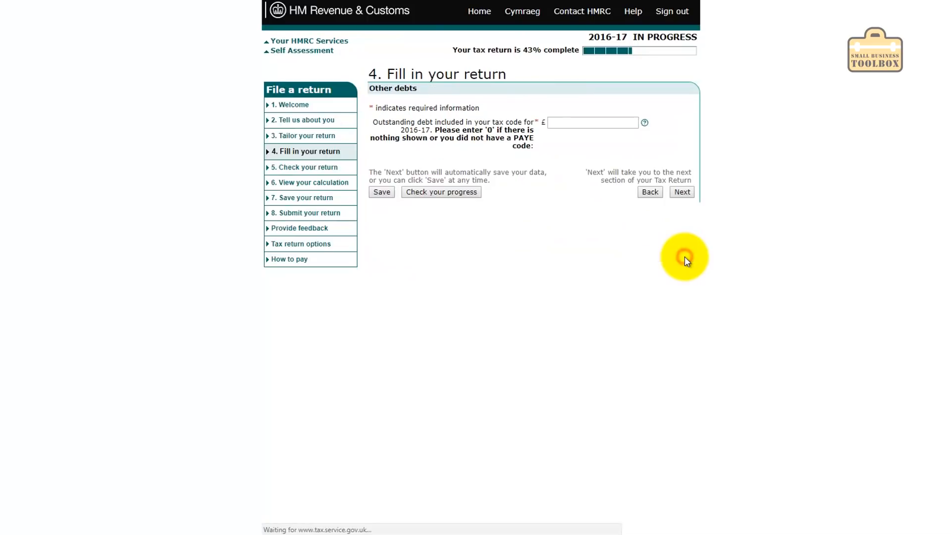
Enter 0 for the outstanding debt included in the 2016-17 tax code, and continue to the overpaid tax page.
click(575, 122)
click(681, 192)
click(590, 164)
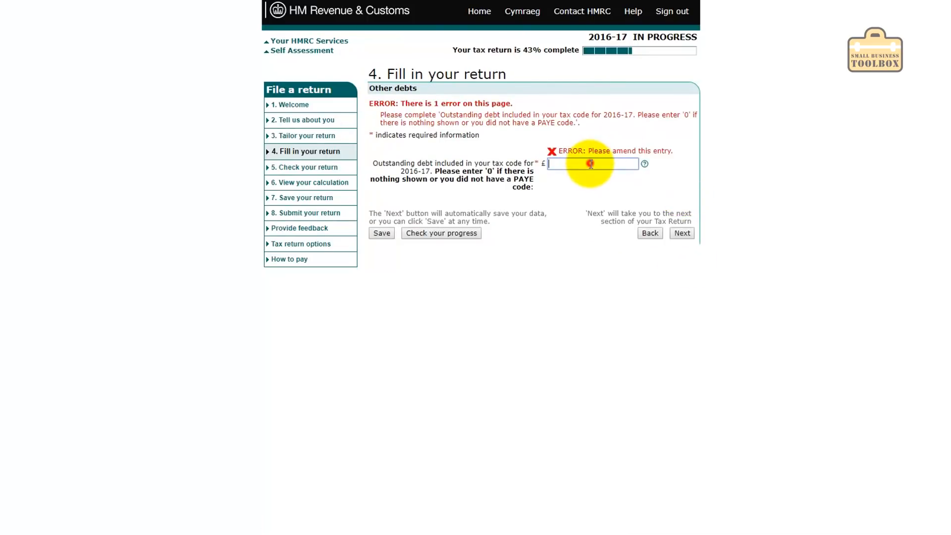
text(0)
click(680, 232)
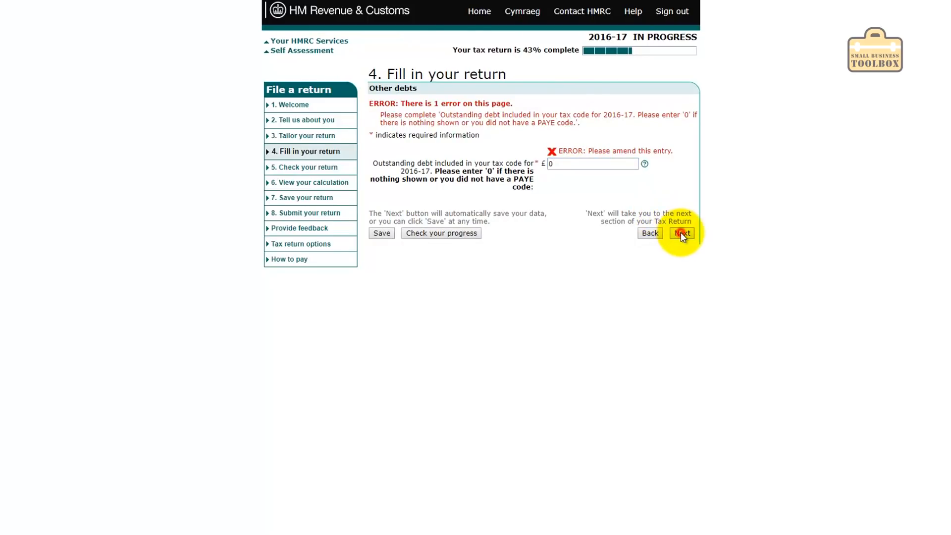
Choose Yourself as the repayment recipient, leave the bank details blank, and continue past the unpaid tax and adjustments pages unchanged.
click(579, 229)
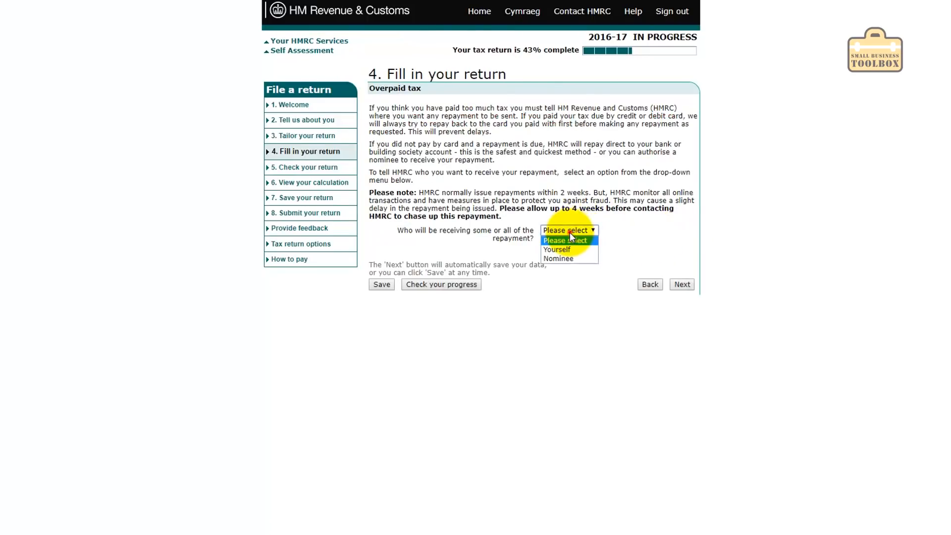
click(566, 251)
click(674, 284)
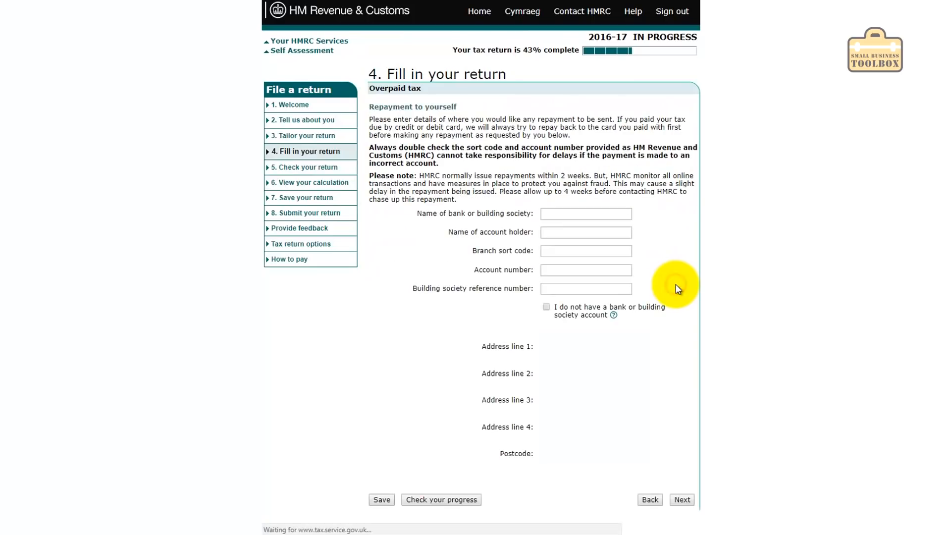
click(576, 212)
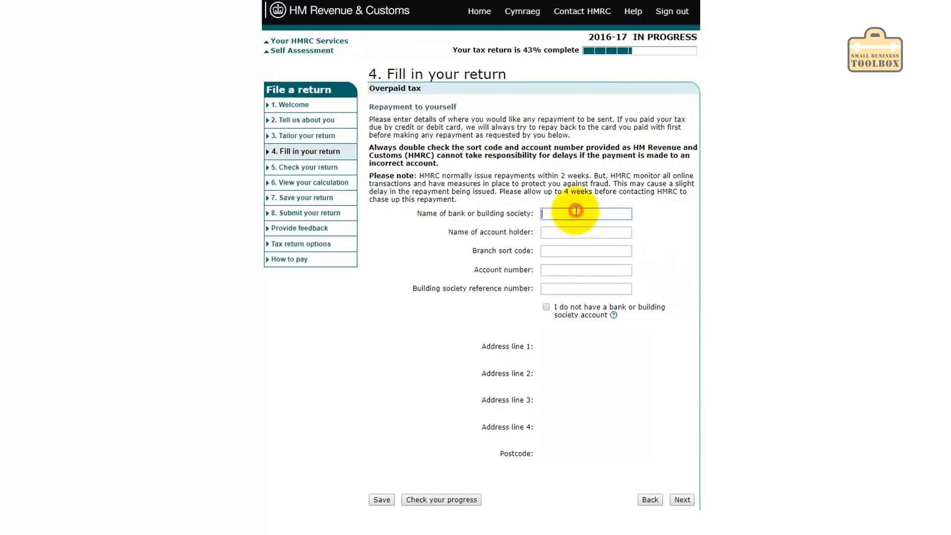
click(682, 499)
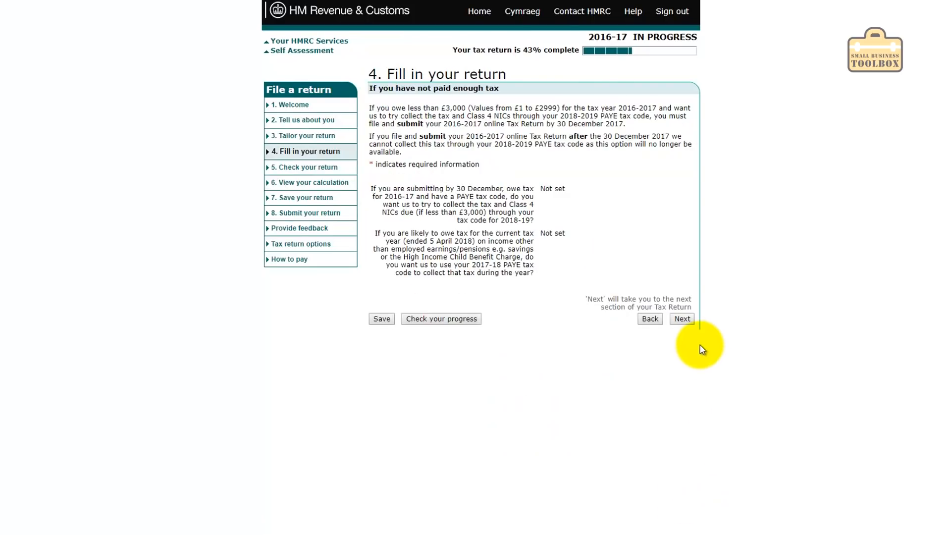
click(688, 322)
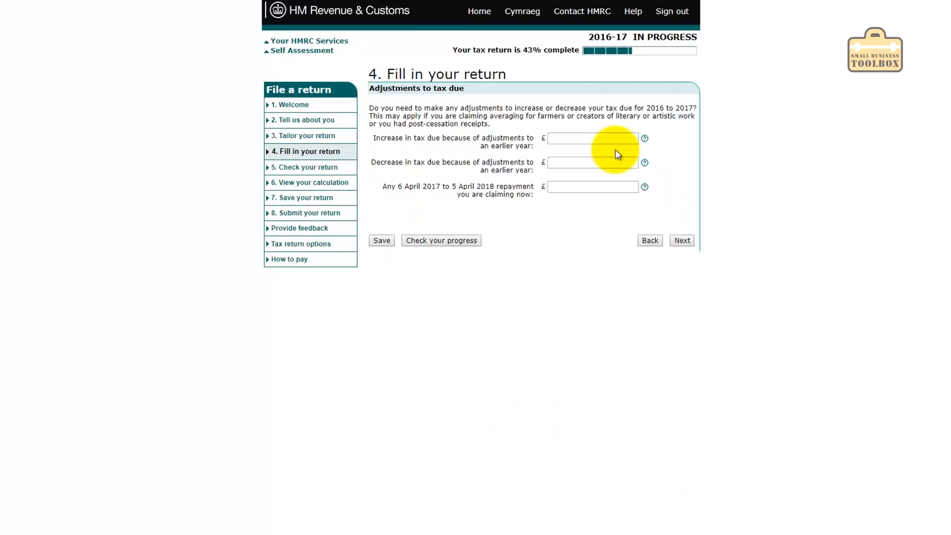
click(684, 241)
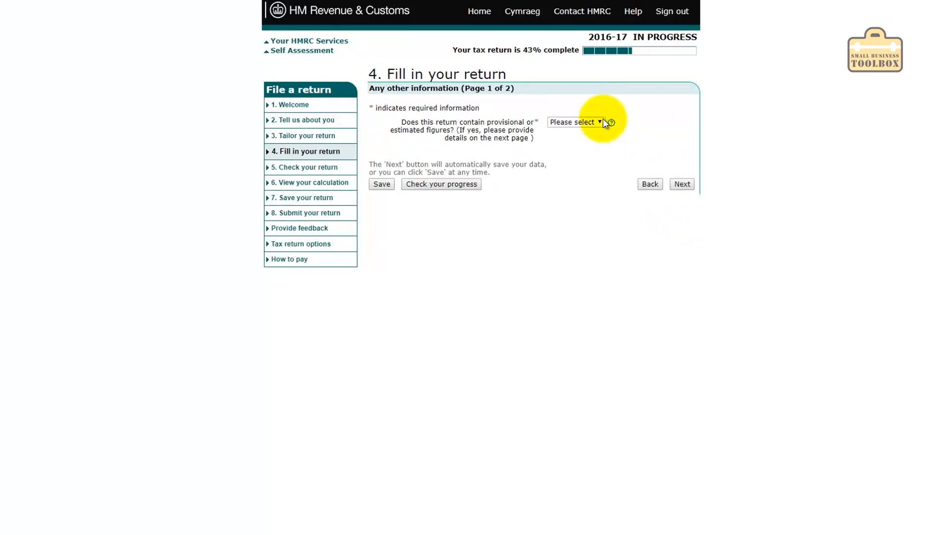
Answer the provisional figures question, leave the other information blank, choose No for adding an attachment, and continue.
click(579, 122)
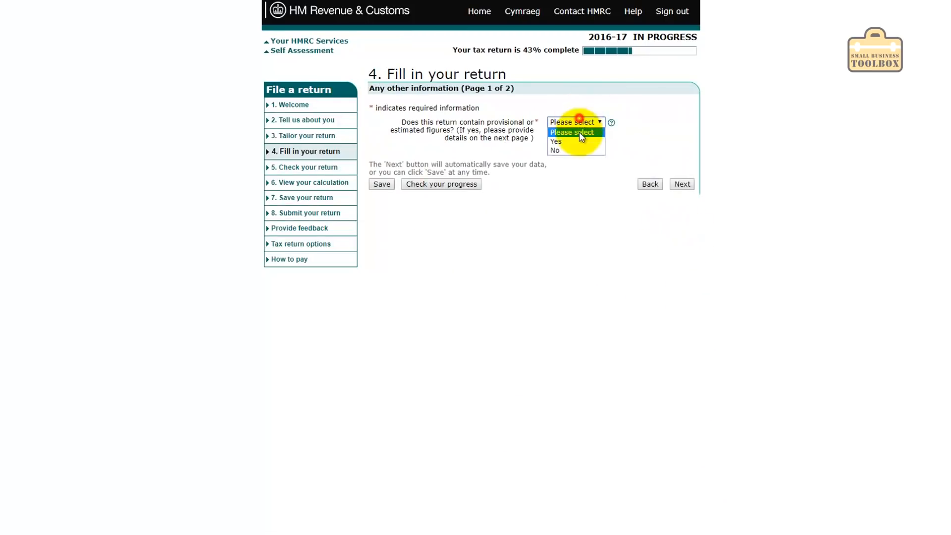
click(682, 184)
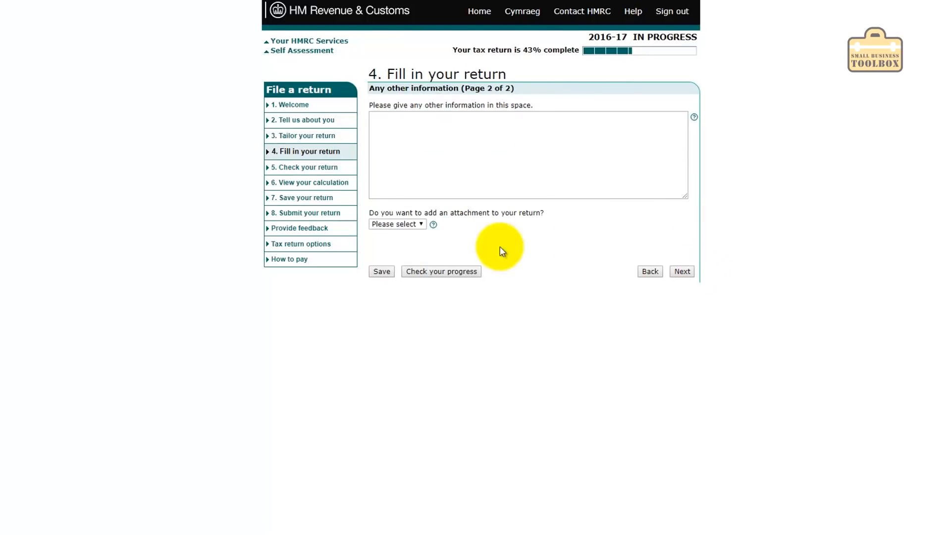
click(415, 224)
click(410, 249)
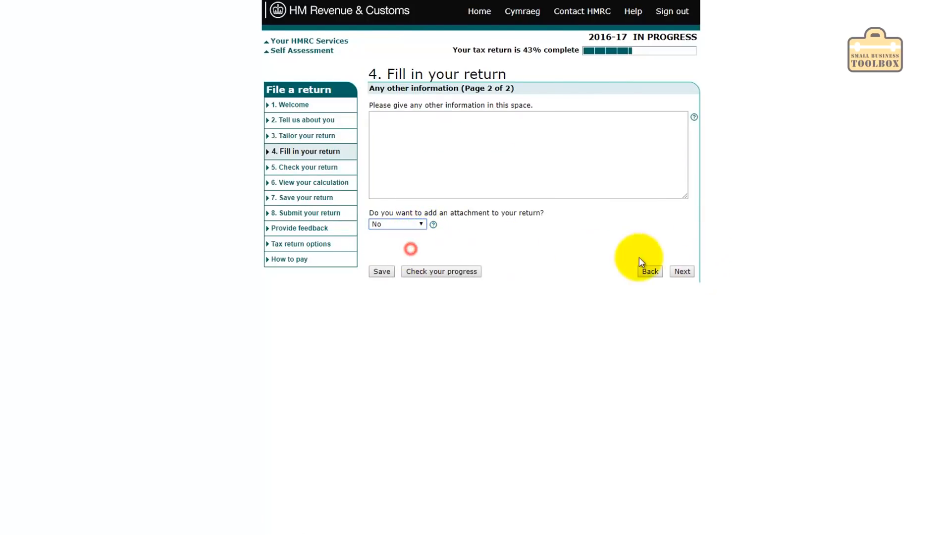
click(682, 271)
Accept the completed sections and the calculation, answer No to reducing the 2017-18 payments on account, and continue.
scroll(792, 265, down, 5)
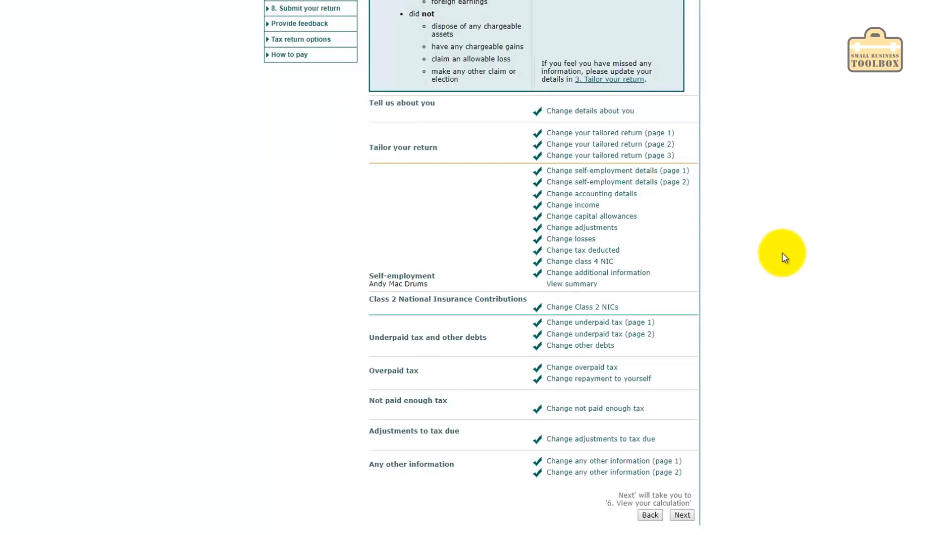
click(683, 515)
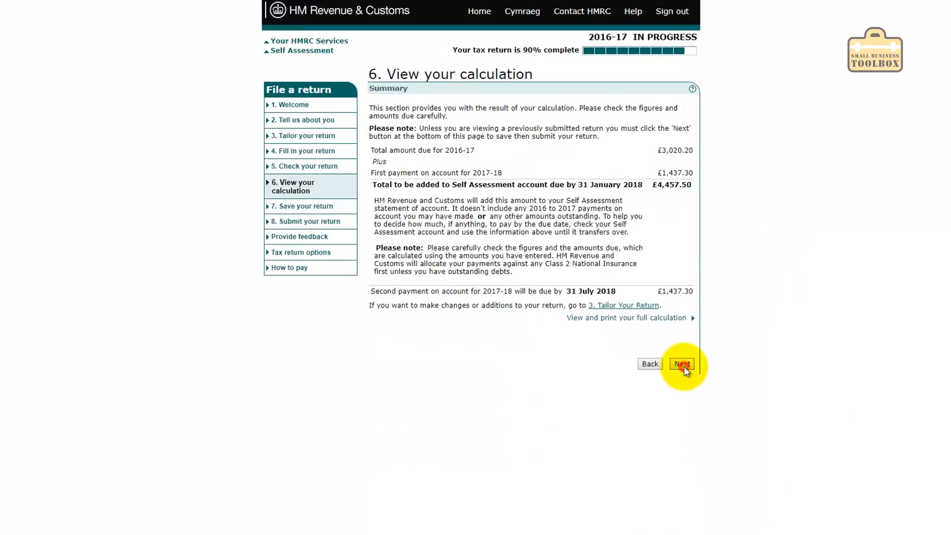
click(682, 364)
click(586, 122)
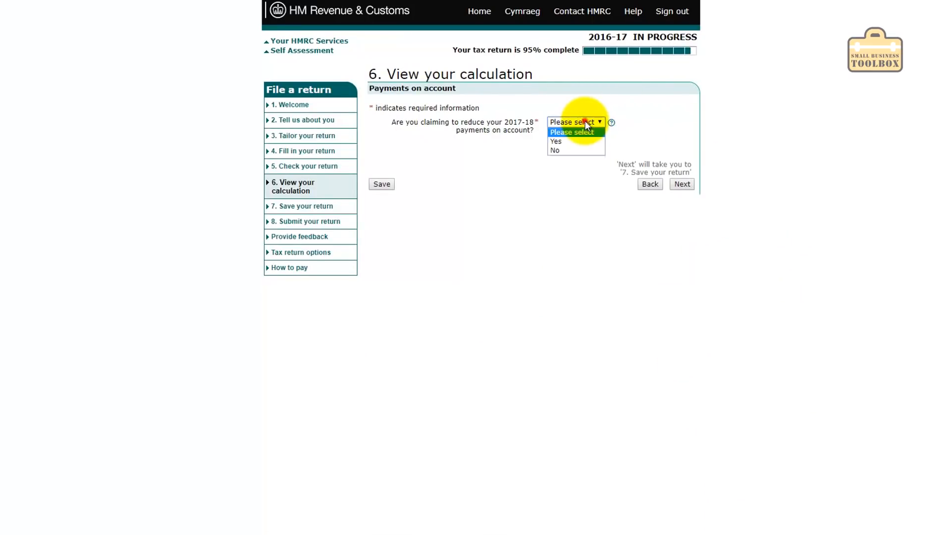
click(574, 150)
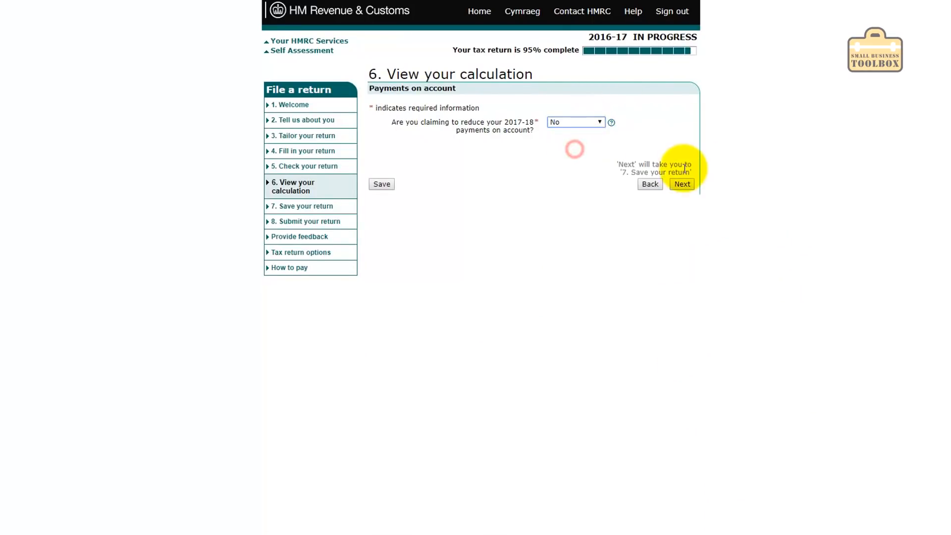
click(683, 184)
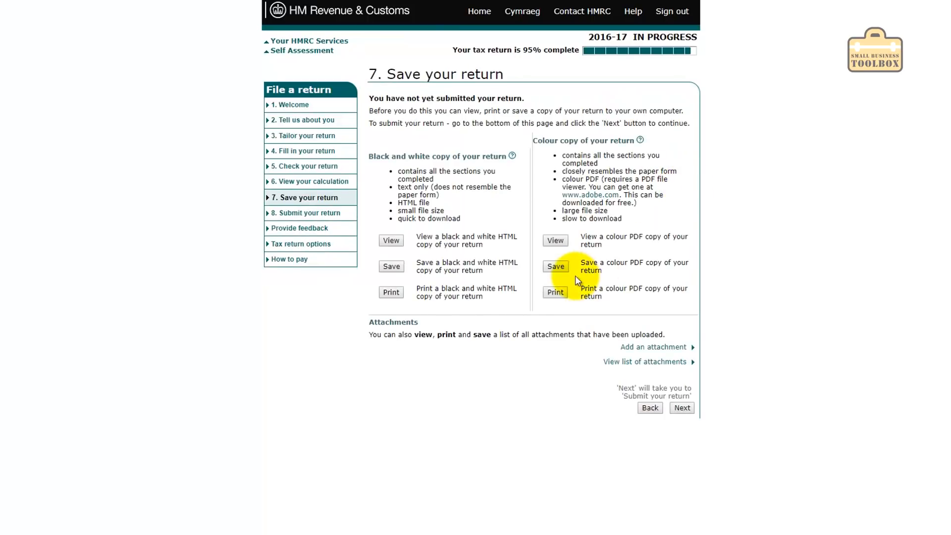
Save a colour PDF copy of the return, proceeding past the printing instructions and privacy guidance.
click(555, 266)
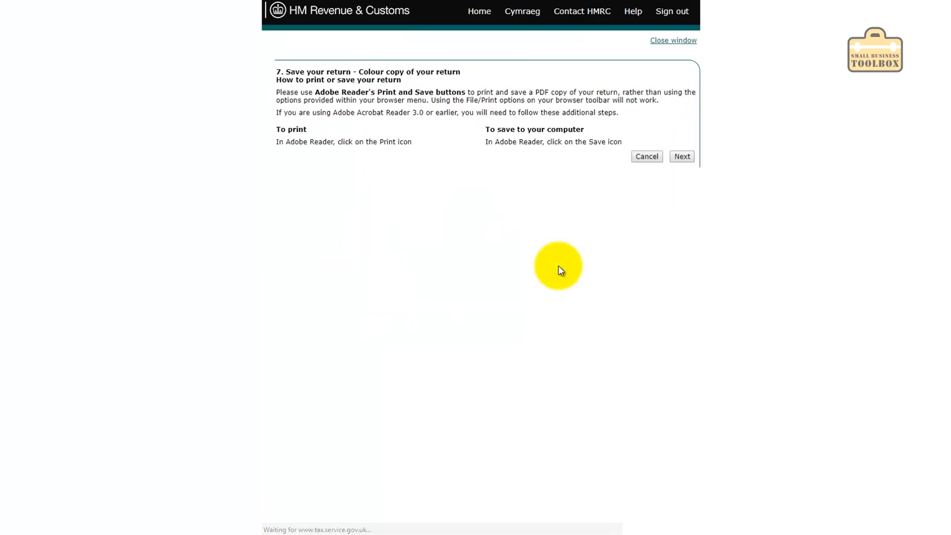
click(685, 156)
click(681, 196)
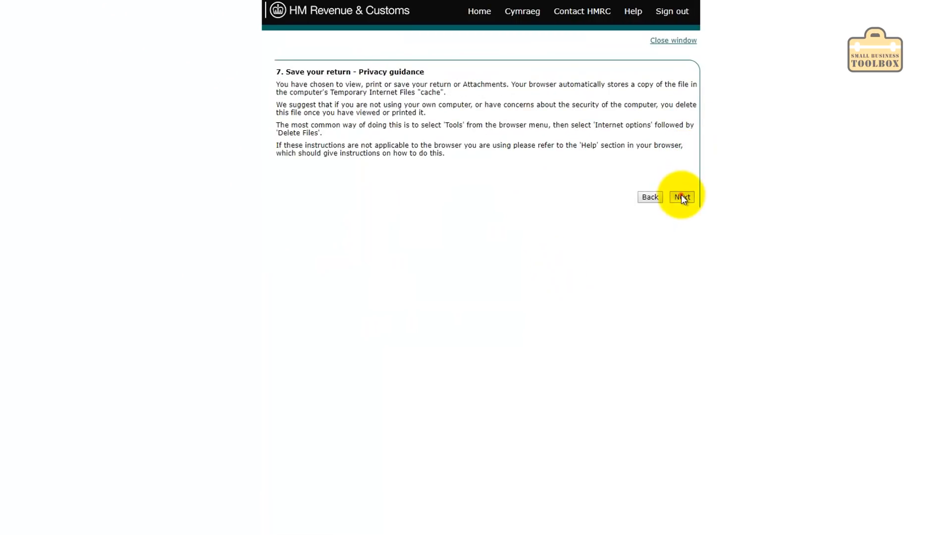
click(687, 173)
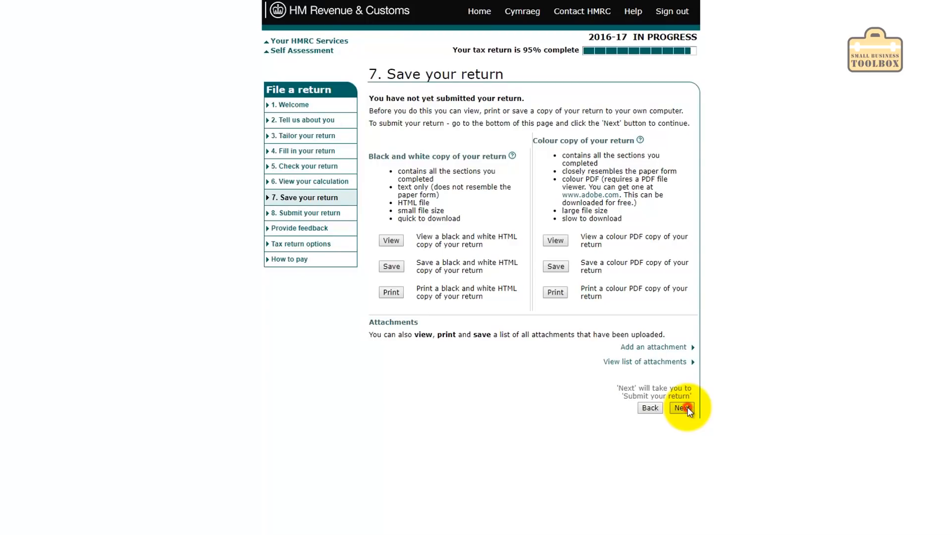
Continue to the submission section and agree to the declaration that the return's information is correct and complete.
click(688, 407)
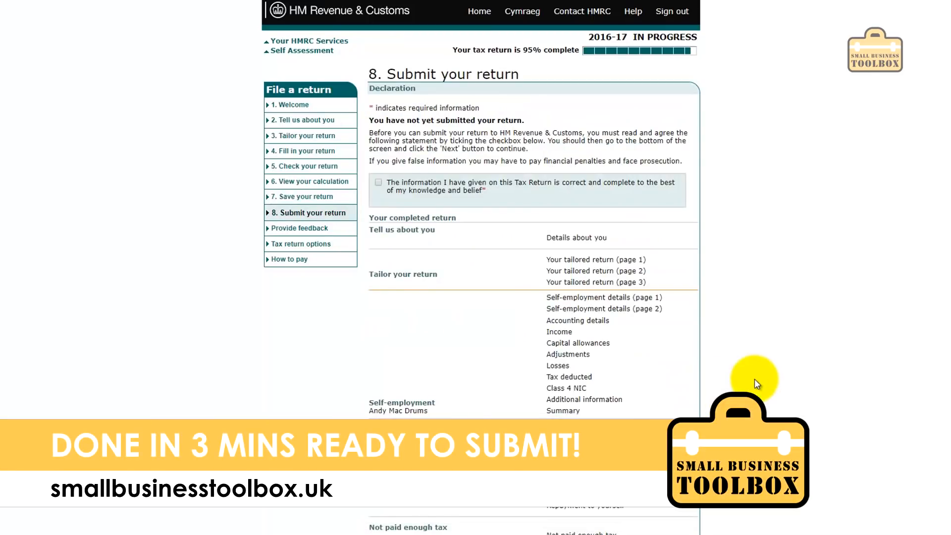
click(379, 183)
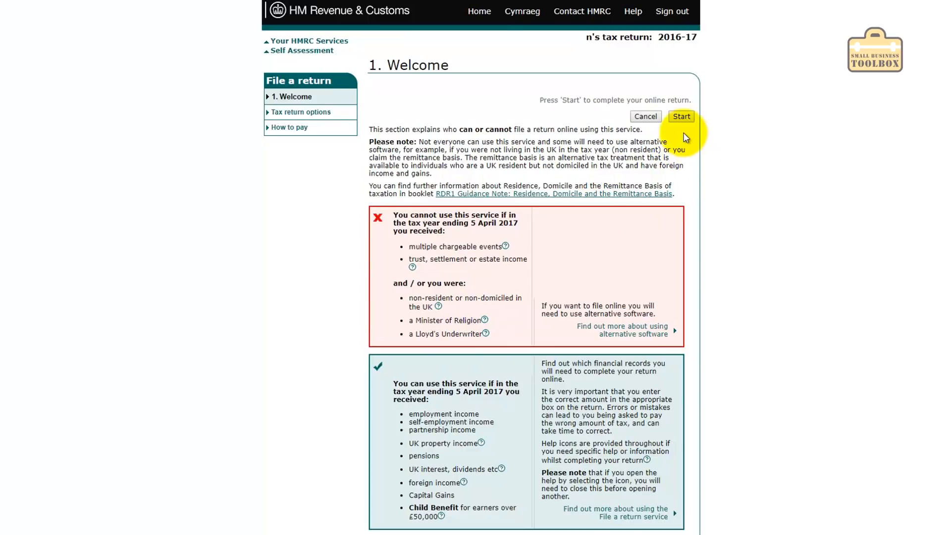
Start the 2016-17 return, commit to providing honest and accurate information, and answer No to being an employee.
click(681, 117)
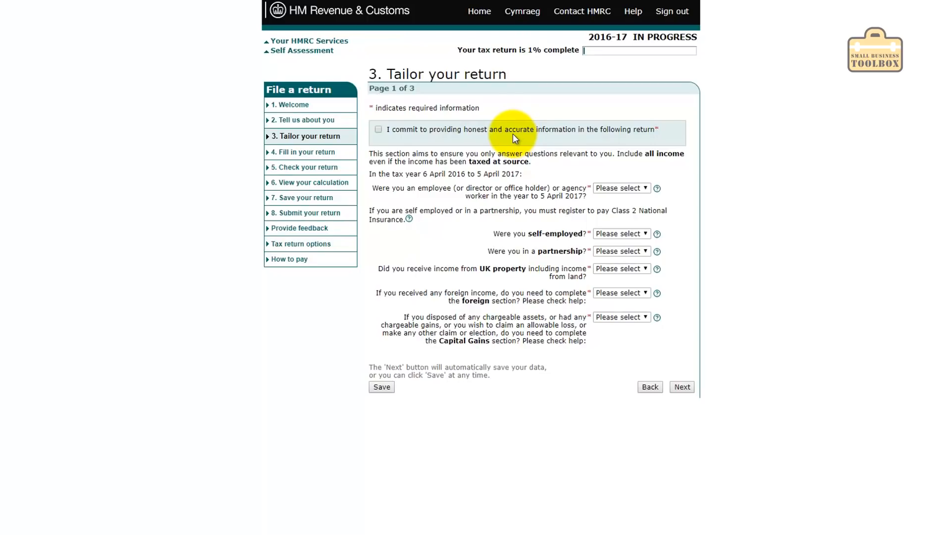
click(400, 132)
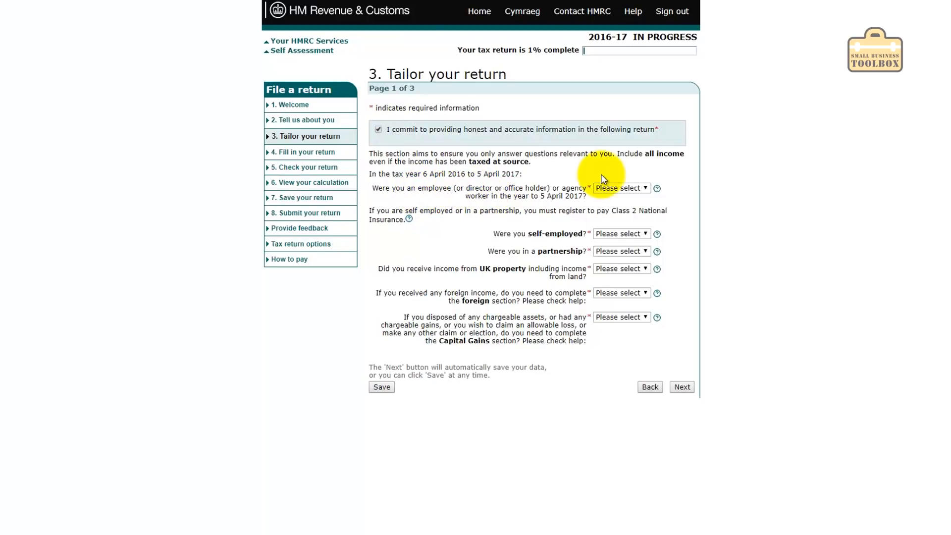
click(613, 188)
click(614, 217)
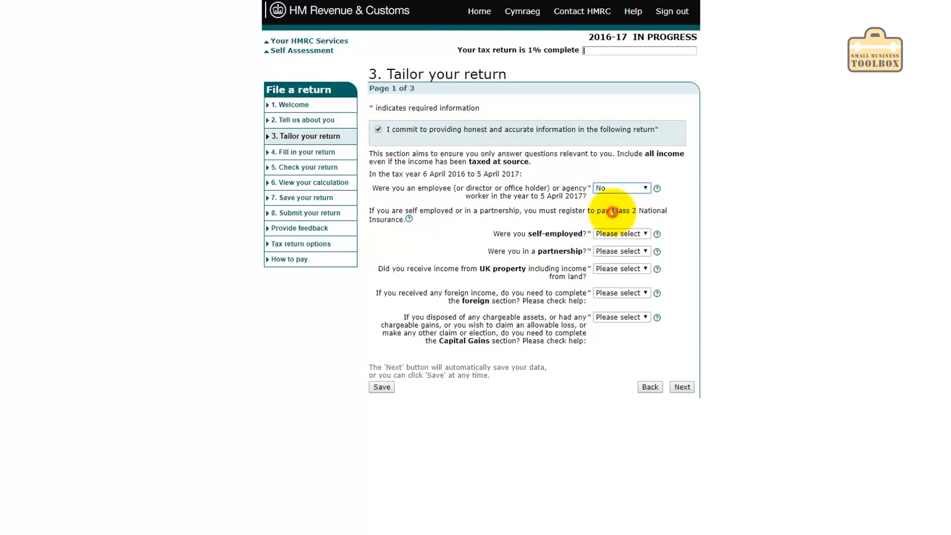
Answer Yes to being self-employed and name the single business Andy Mac Drums.
click(619, 233)
click(607, 250)
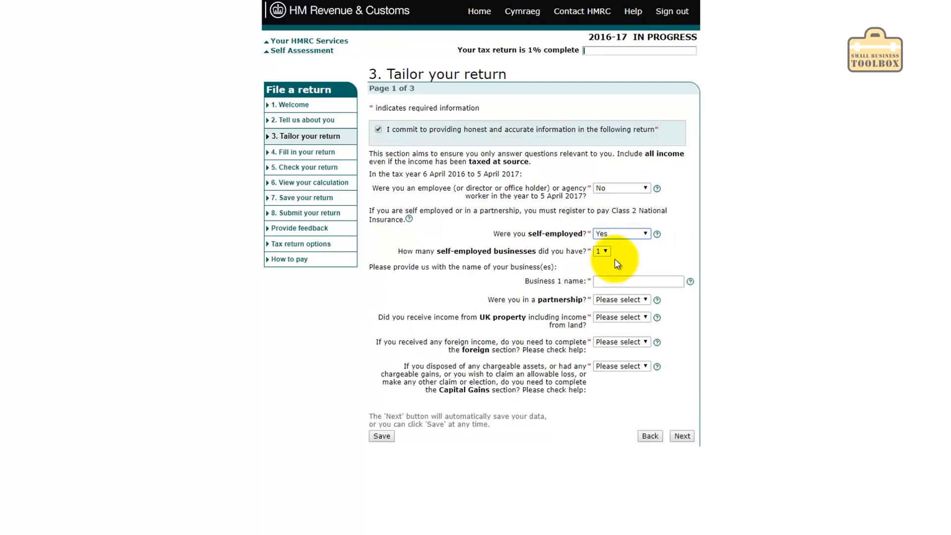
click(618, 286)
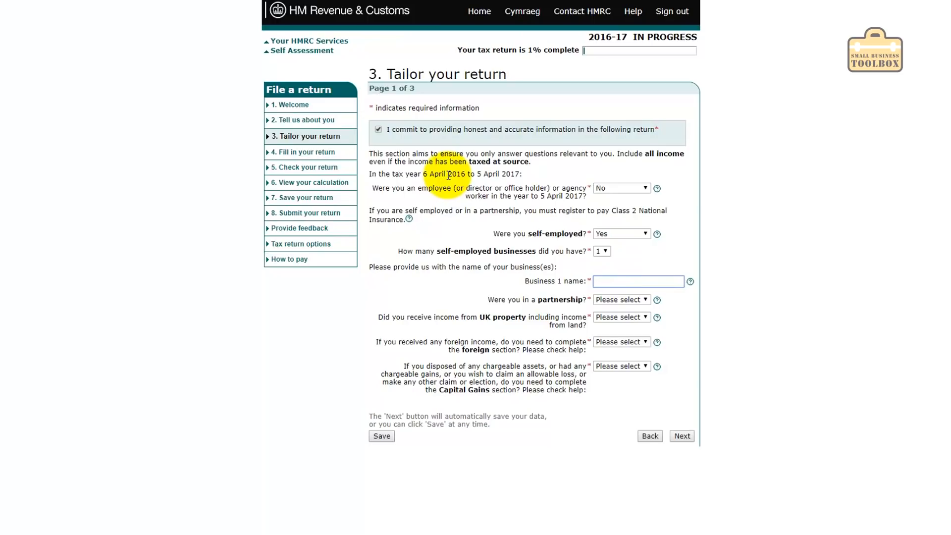
text(Andy Mac Drums)
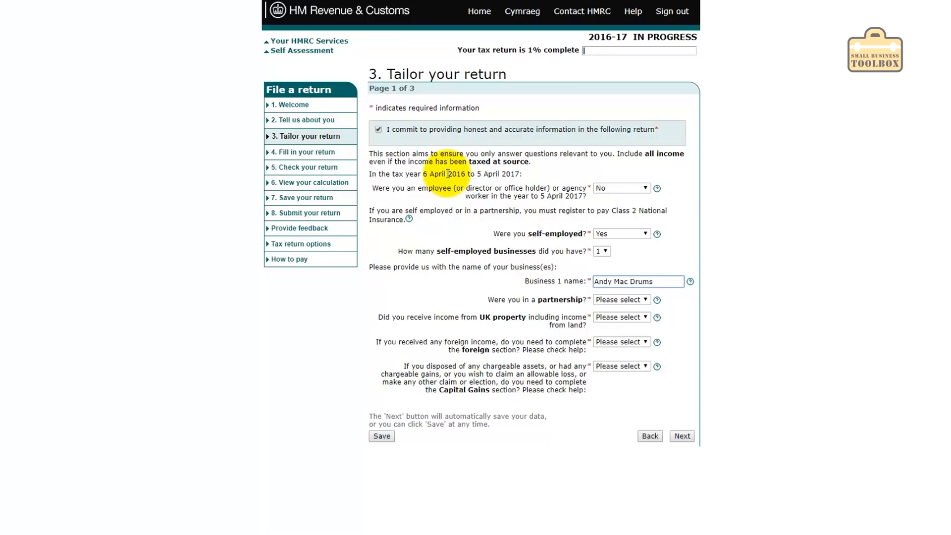
Answer No to partnership, UK property, foreign income and capital gains, and continue to page 2 of the tailoring questions.
click(620, 300)
click(608, 327)
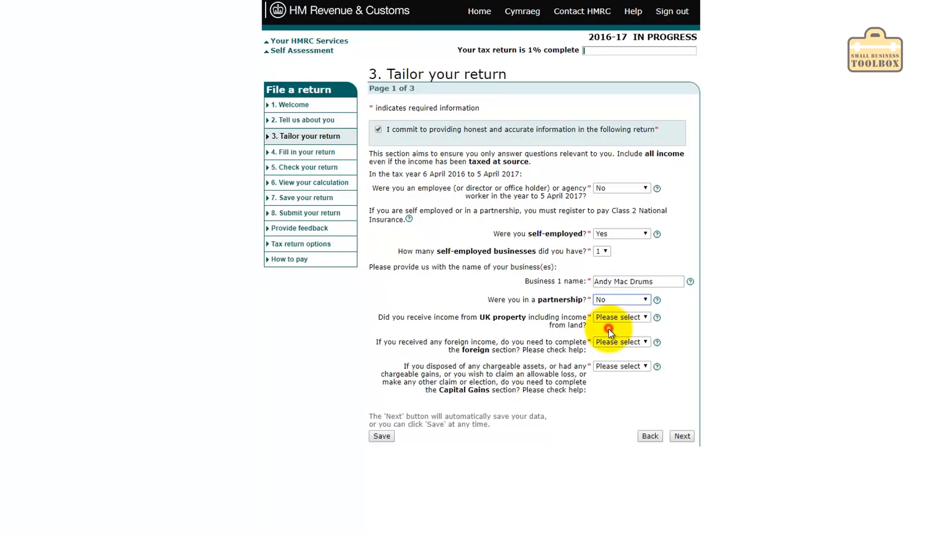
click(623, 320)
click(615, 343)
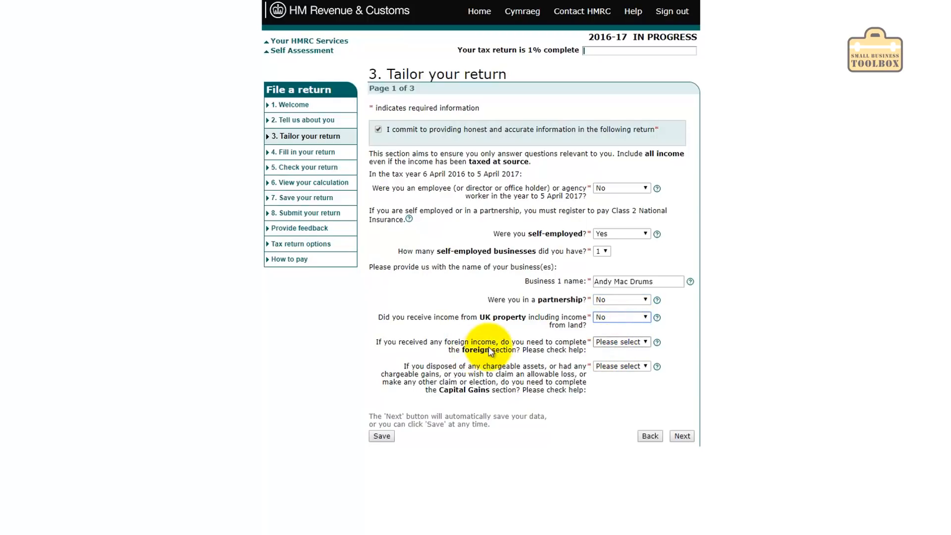
click(617, 344)
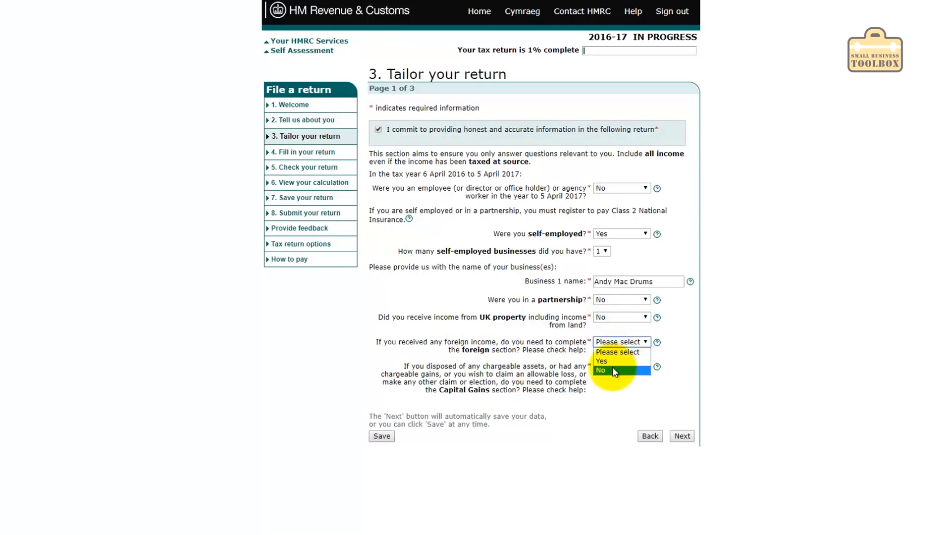
click(613, 370)
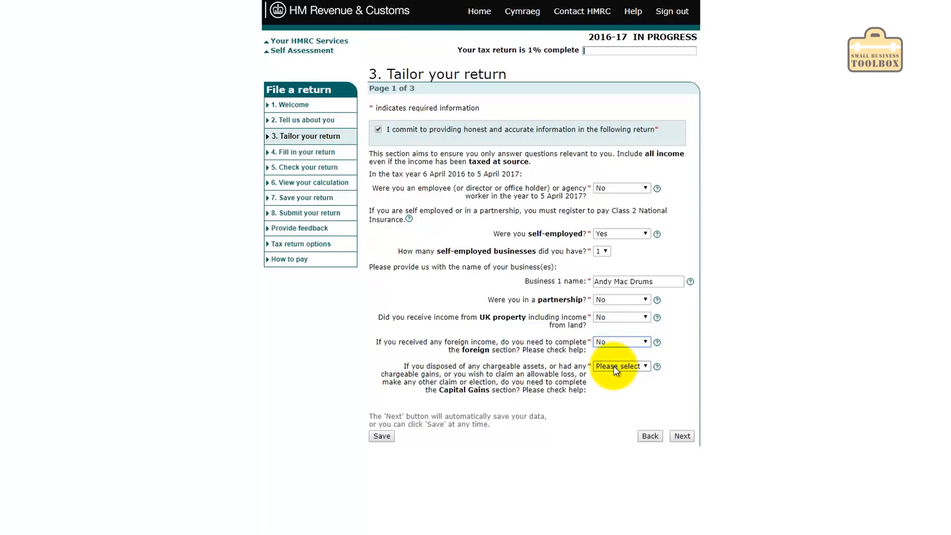
click(616, 366)
click(600, 391)
click(681, 436)
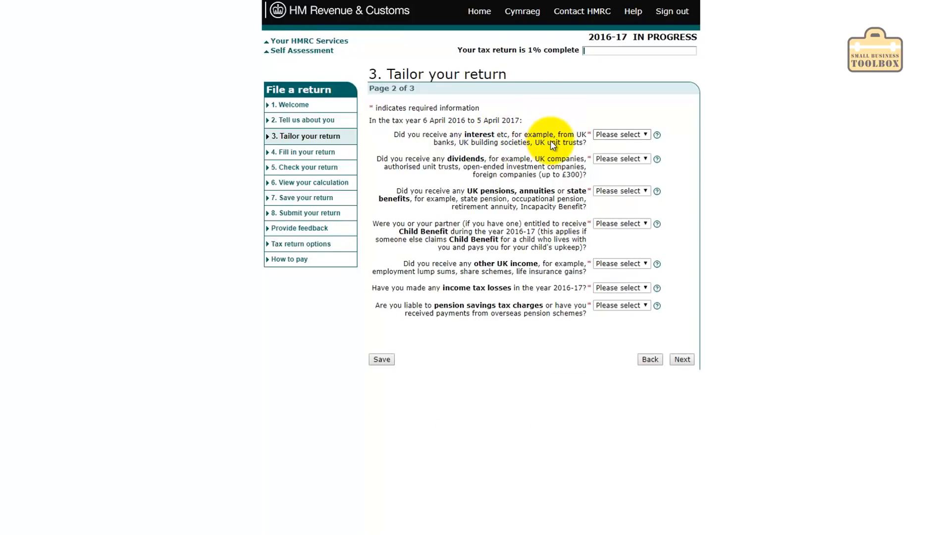
Answer No to having received interest, dividends, UK pensions or state benefits, and to being entitled to Child Benefit.
click(614, 134)
click(615, 164)
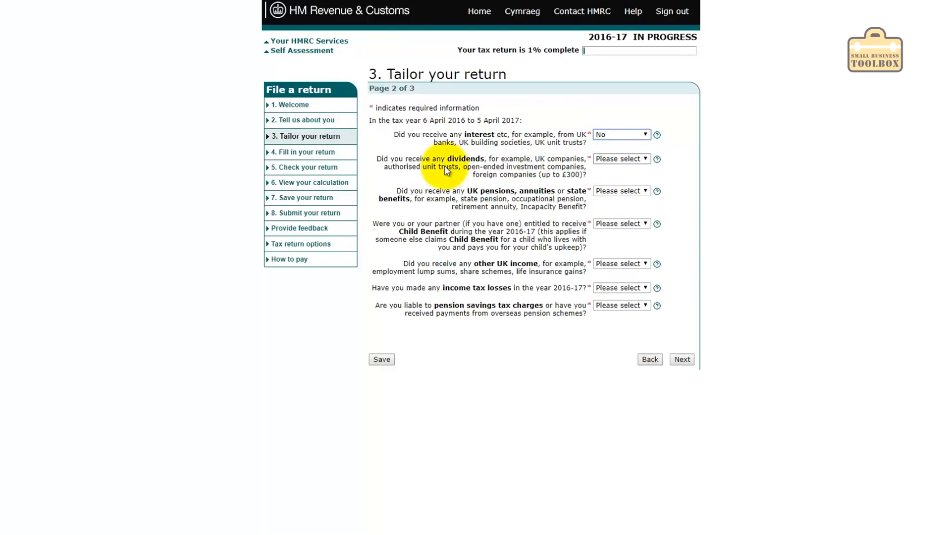
click(599, 159)
click(606, 189)
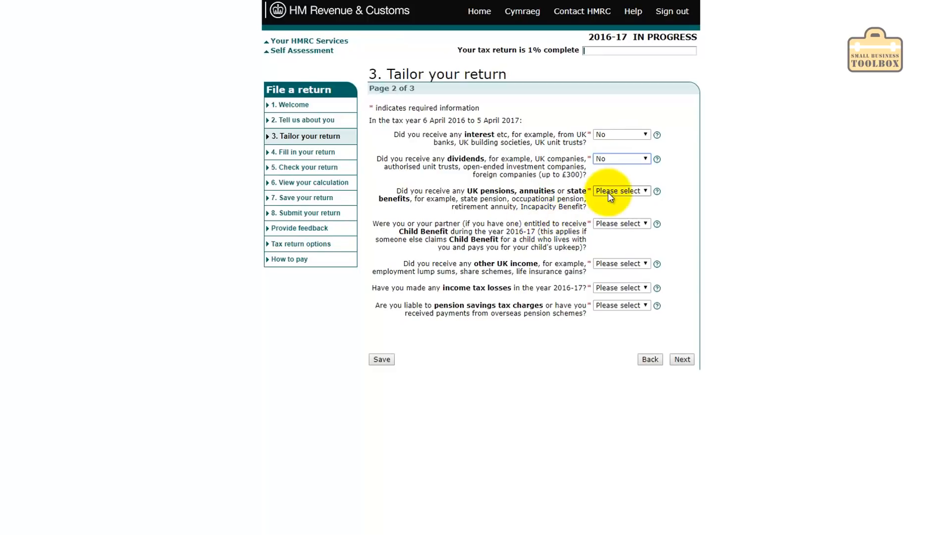
click(622, 195)
click(609, 216)
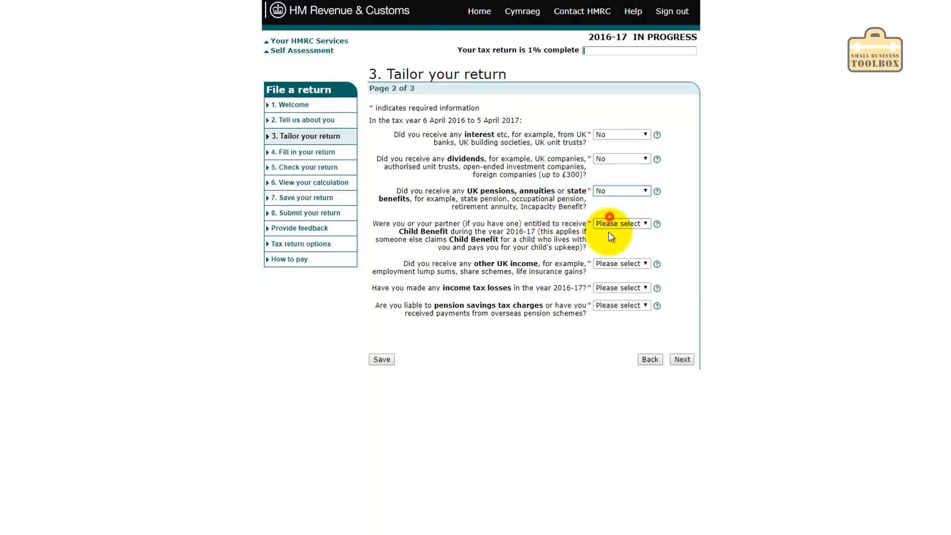
click(621, 227)
click(611, 249)
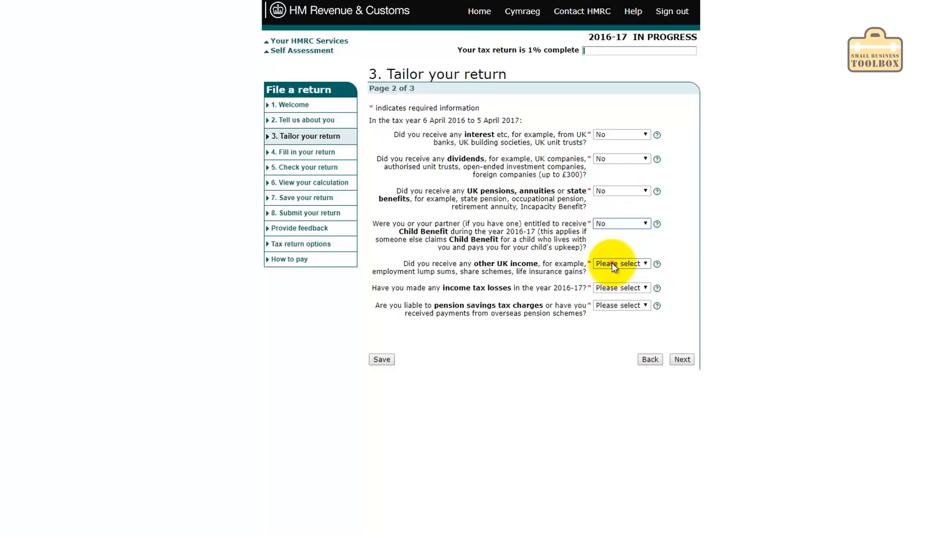
Answer No to other UK income, income tax losses and pension savings tax charges, and continue to page 3 of the tailoring questions.
click(611, 263)
click(612, 290)
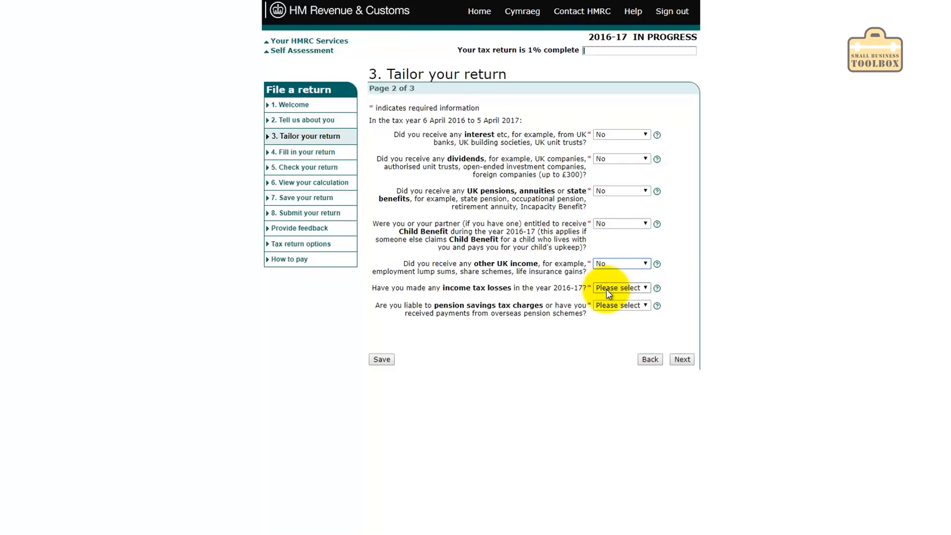
click(606, 289)
click(602, 313)
click(608, 308)
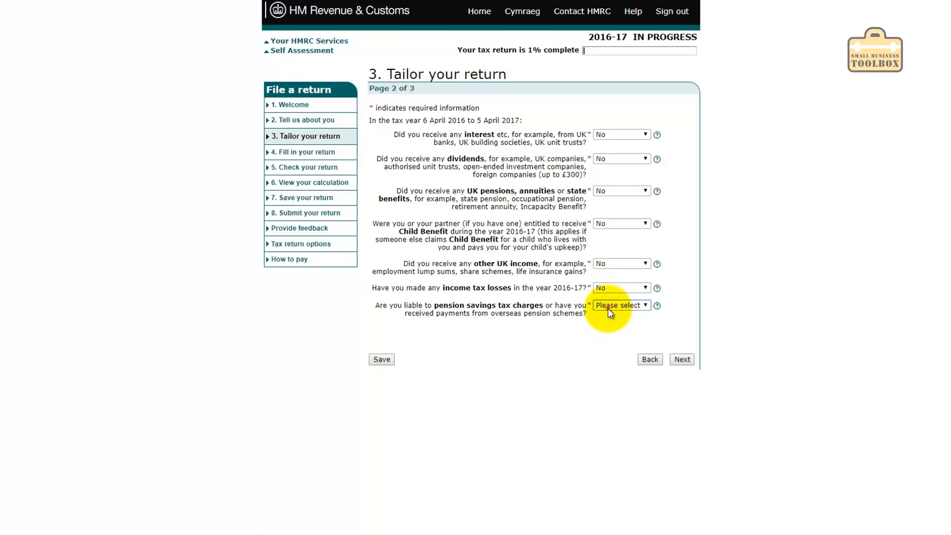
click(600, 332)
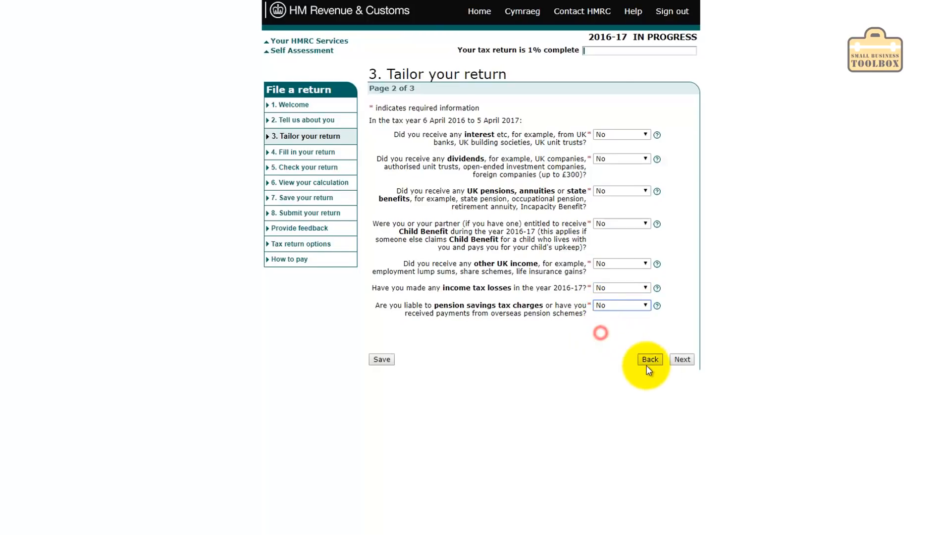
click(683, 361)
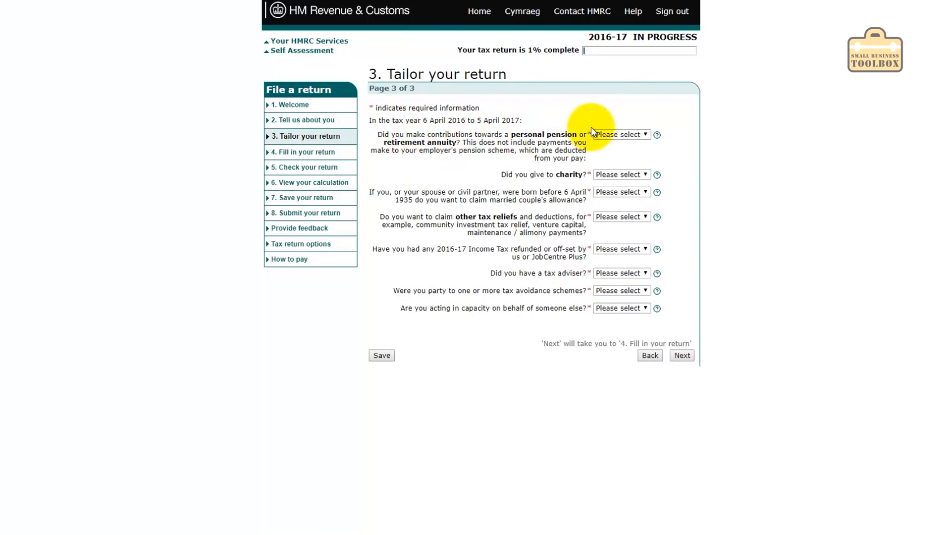
Answer No to personal pension contributions, giving to charity and claiming married couple's allowance.
click(612, 134)
click(601, 160)
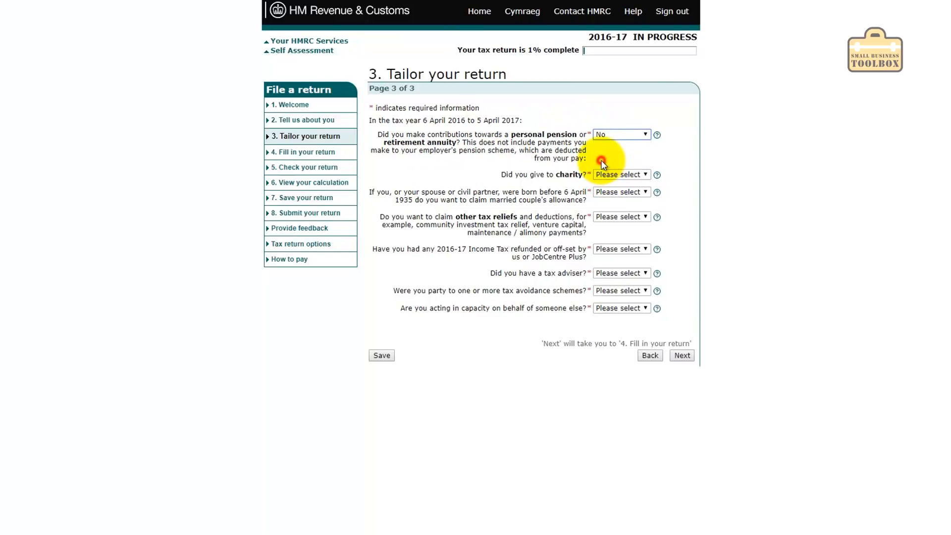
click(609, 175)
click(611, 204)
click(609, 192)
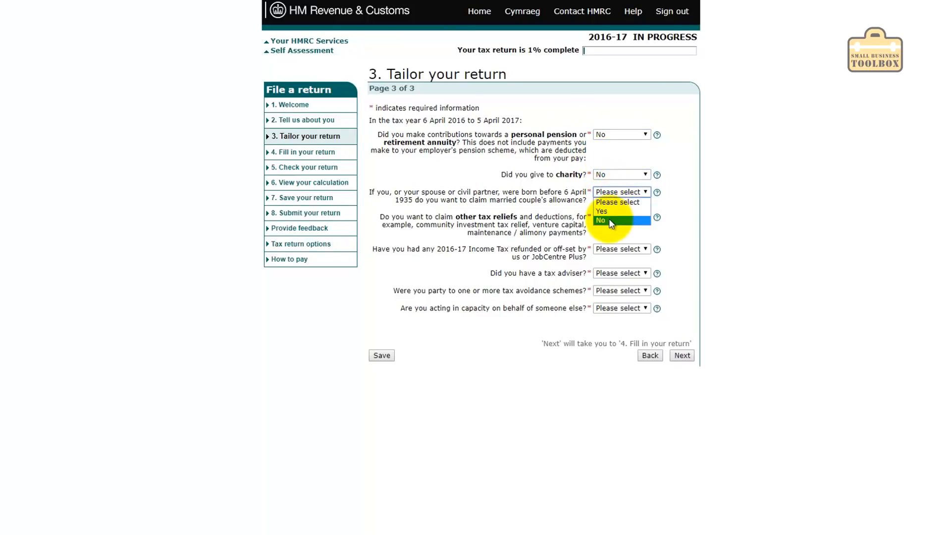
click(609, 219)
Answer No to transferring 10% of the personal allowance to a spouse and to claiming other tax reliefs.
click(619, 217)
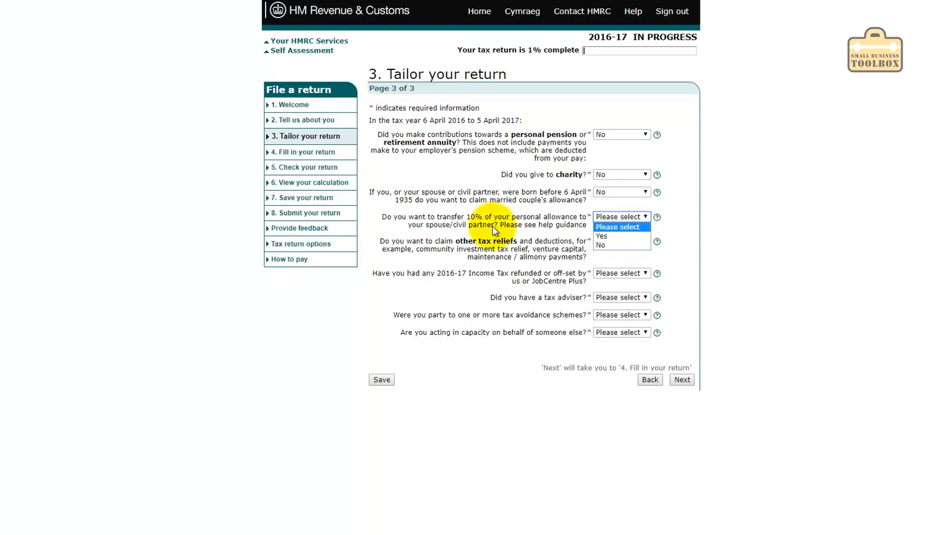
click(473, 225)
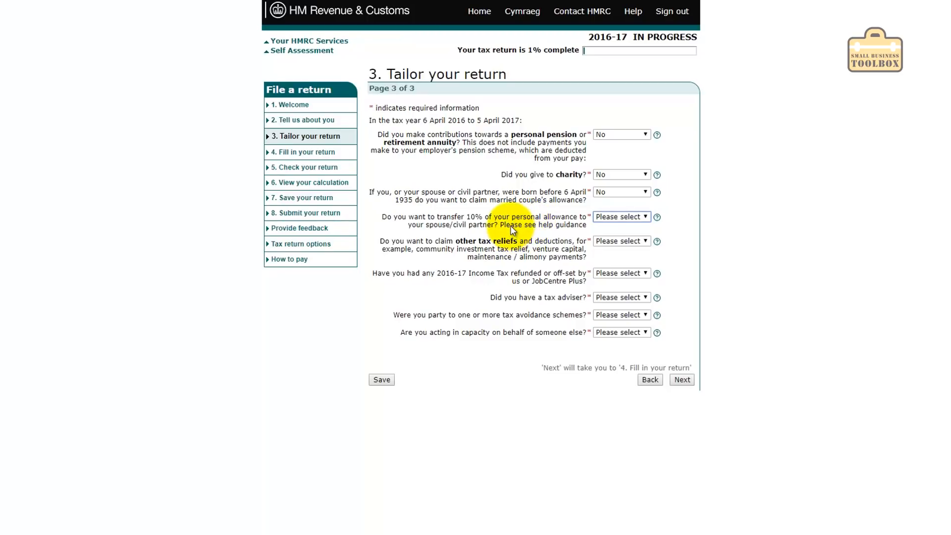
click(619, 216)
click(614, 241)
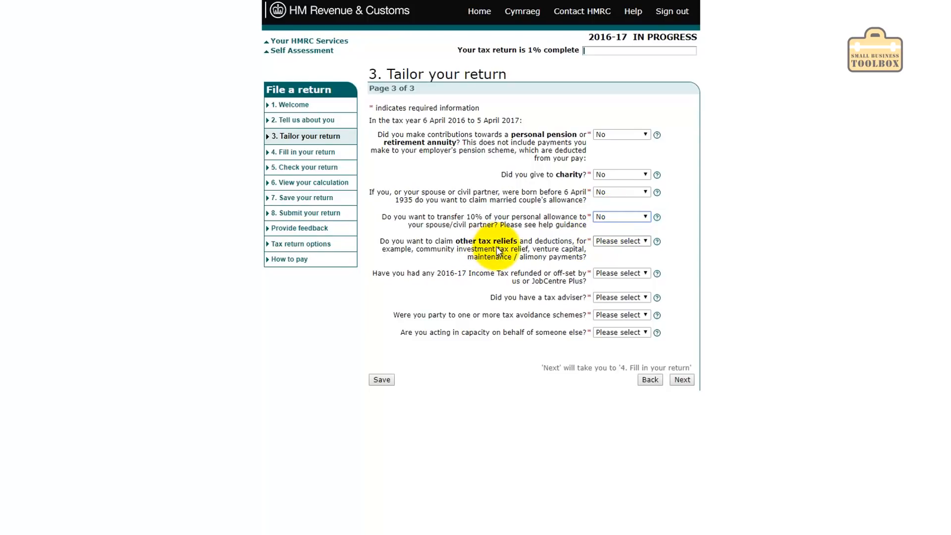
click(600, 241)
click(607, 267)
Answer No to refunded Income Tax, a tax adviser, tax avoidance schemes and acting for someone else, and continue to filling in the return.
click(618, 272)
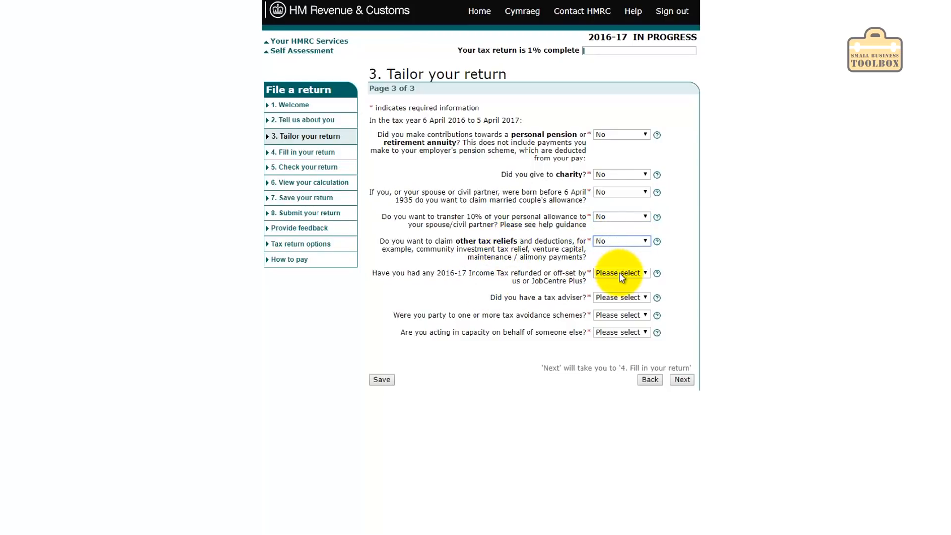
click(608, 300)
click(608, 298)
click(607, 326)
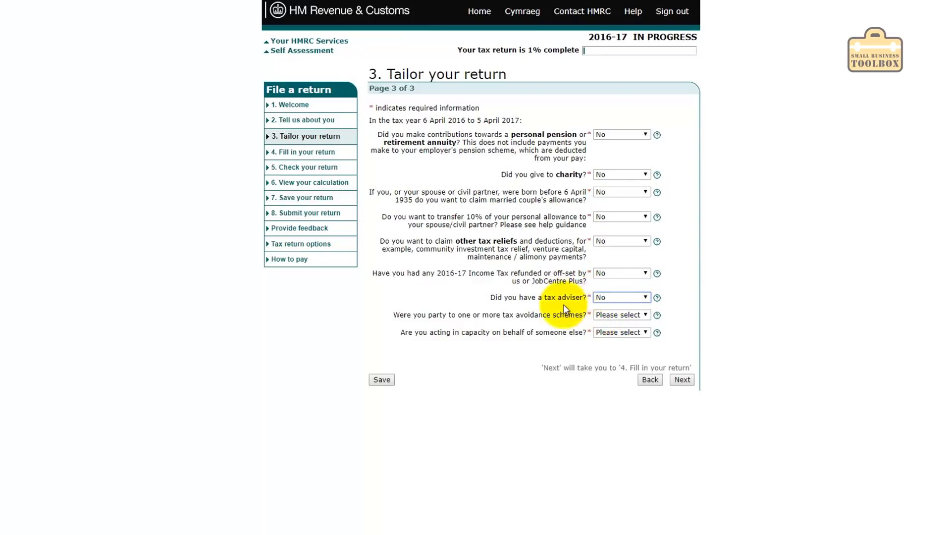
click(610, 315)
click(604, 345)
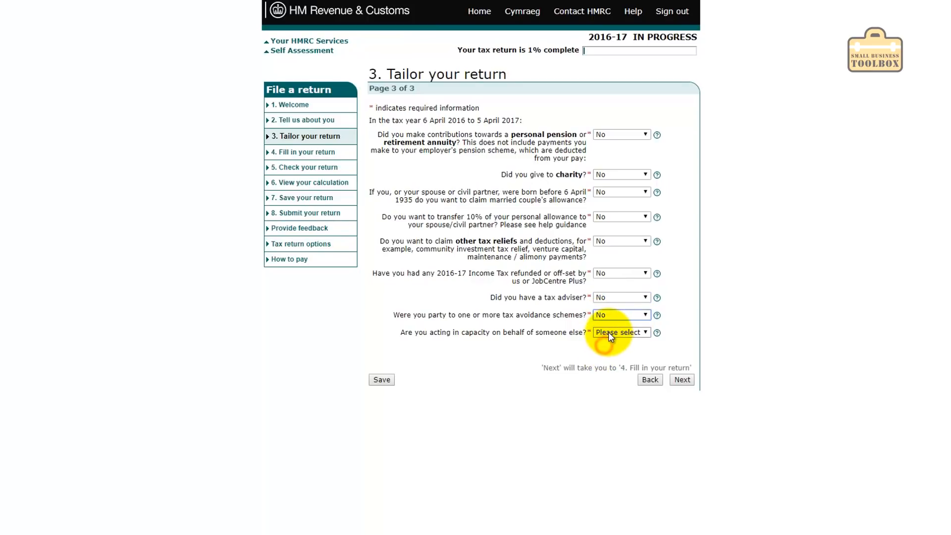
click(609, 331)
click(608, 359)
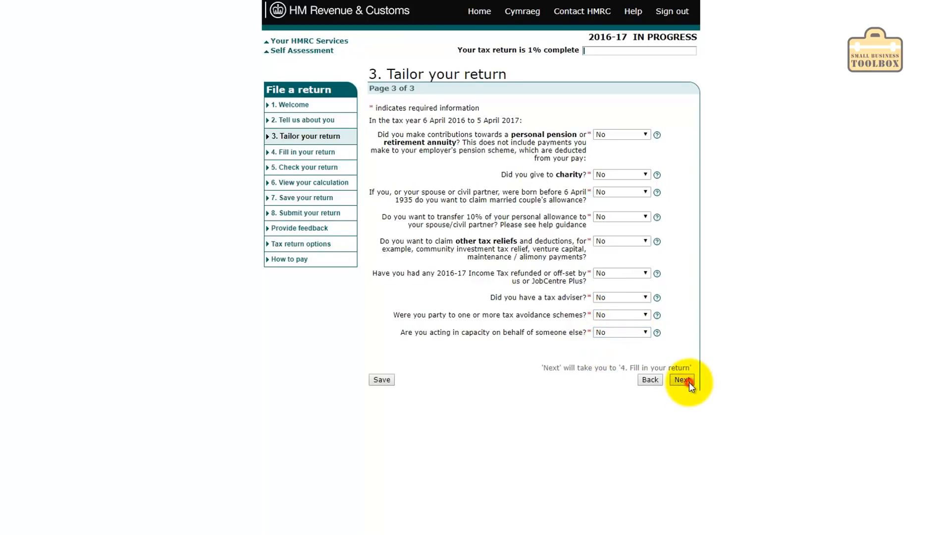
click(689, 382)
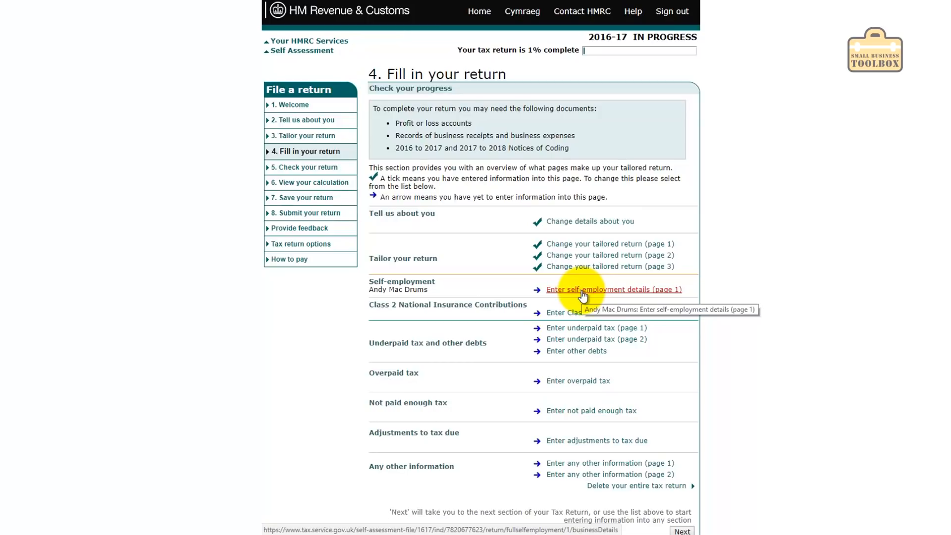
In the self-employment details, answer No to turnover of £83,000 or more, mark that none of the circumstances apply, and continue to page 2.
click(604, 290)
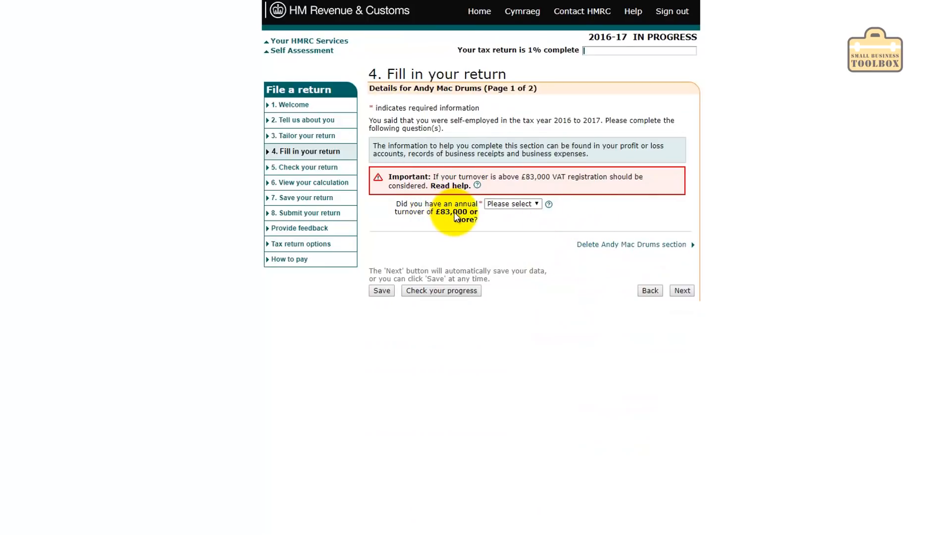
click(509, 203)
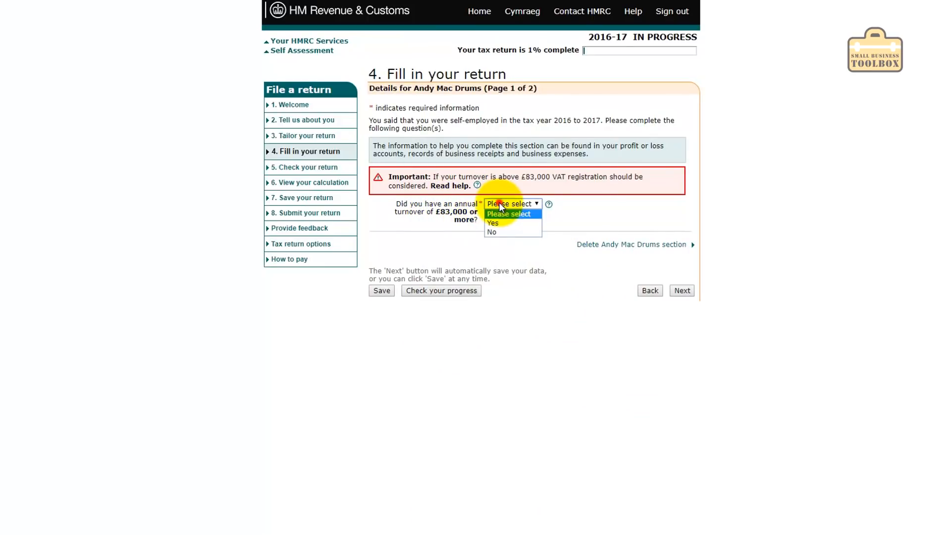
click(501, 233)
scroll(497, 236, down, 3)
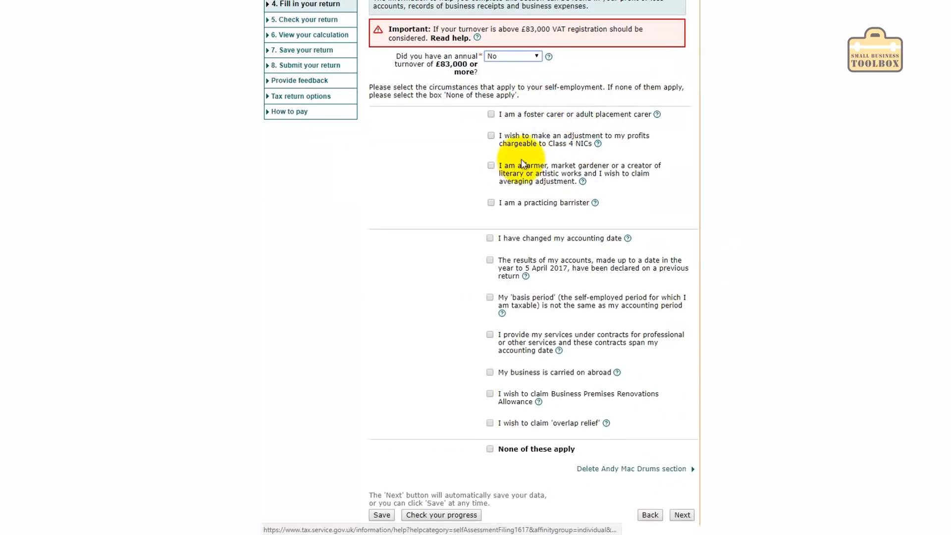
click(490, 449)
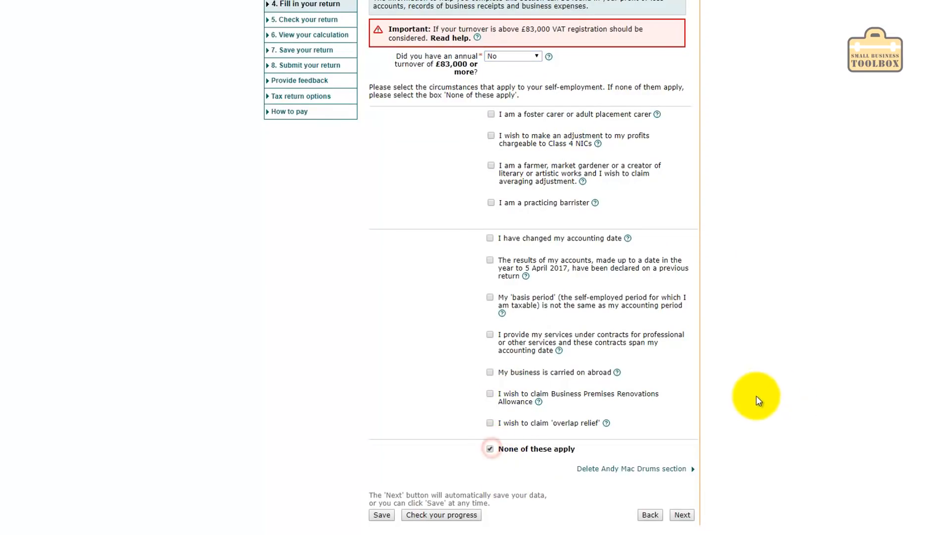
click(682, 515)
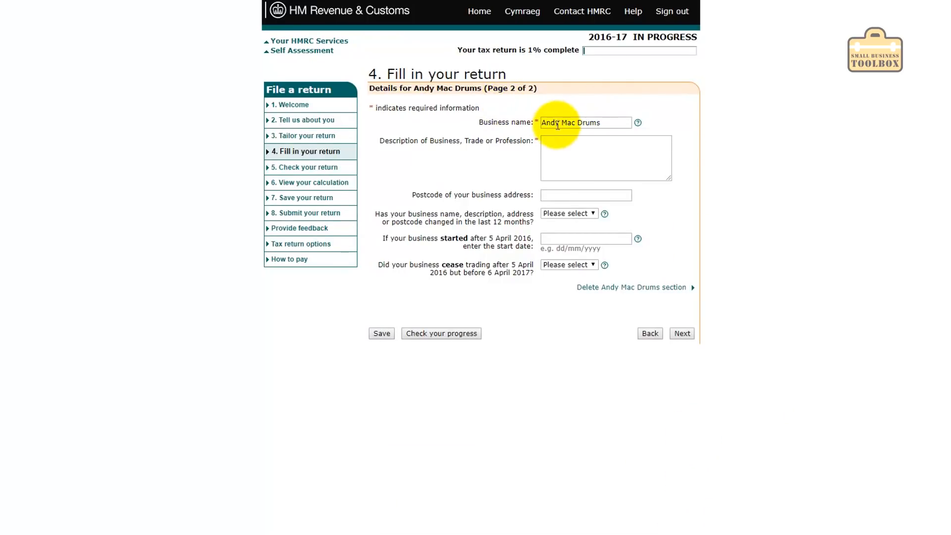
Describe the business as "Drum Teacher and YouTube Sensation" and enter the business address postcode.
click(580, 150)
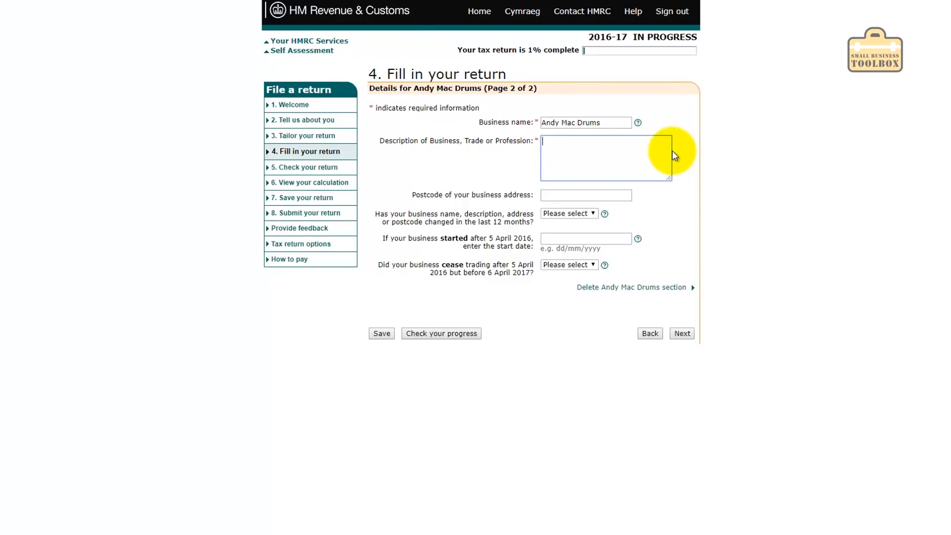
text(Drum Teacher and YouTube Sensation)
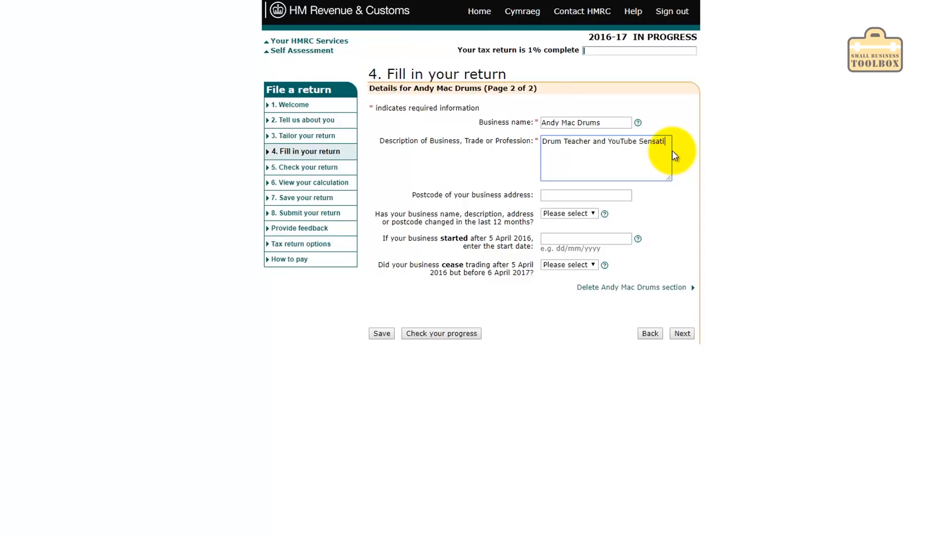
click(579, 200)
text(WW1 1WW)
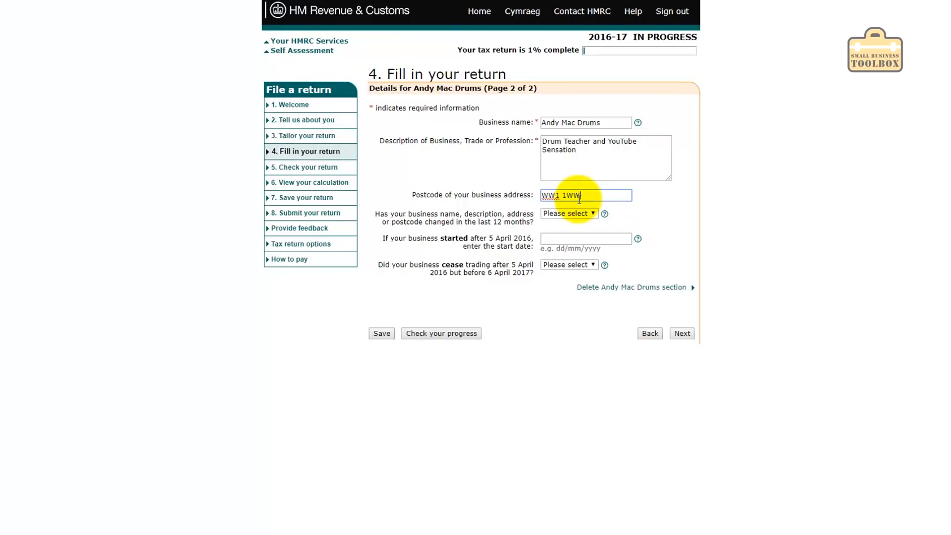
Answer No to business details having changed and to the business having ceased trading, leave the start date blank, and continue.
click(572, 215)
click(569, 240)
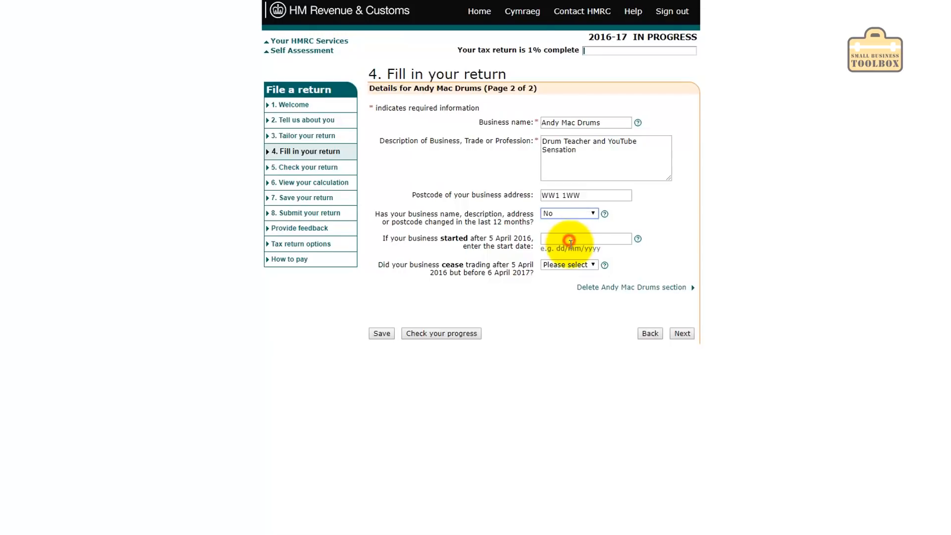
click(570, 265)
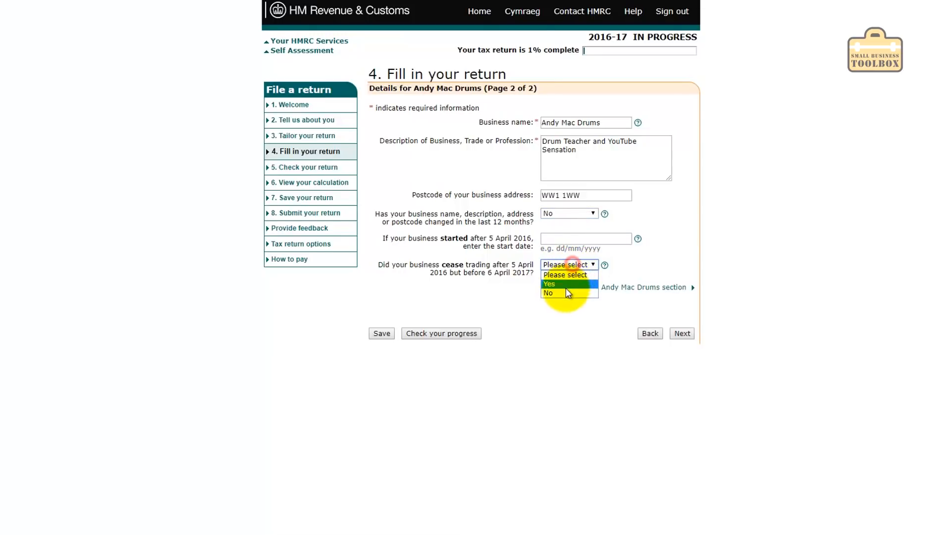
click(562, 292)
click(678, 335)
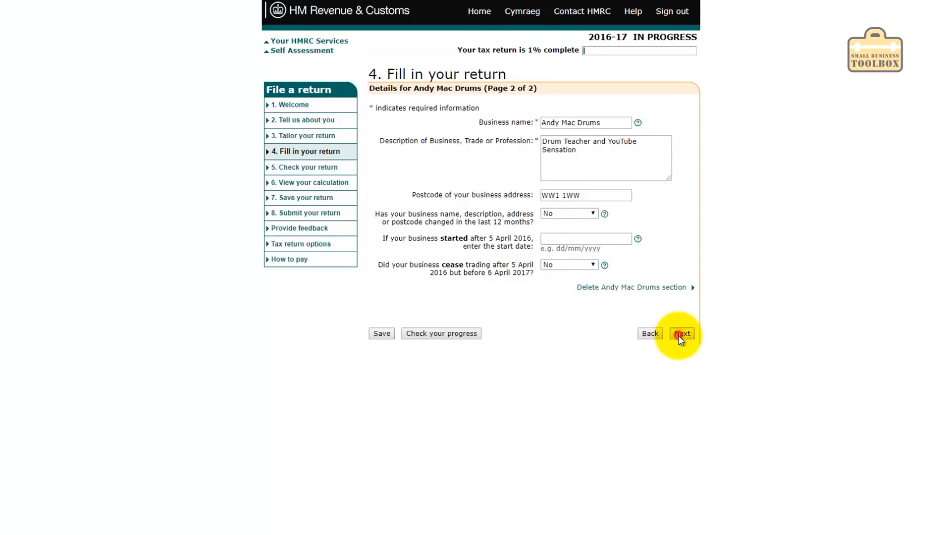
Set the date the accounts are made up to as 05/04/2017, answer Yes to using the cash basis, and continue to the income page.
click(570, 122)
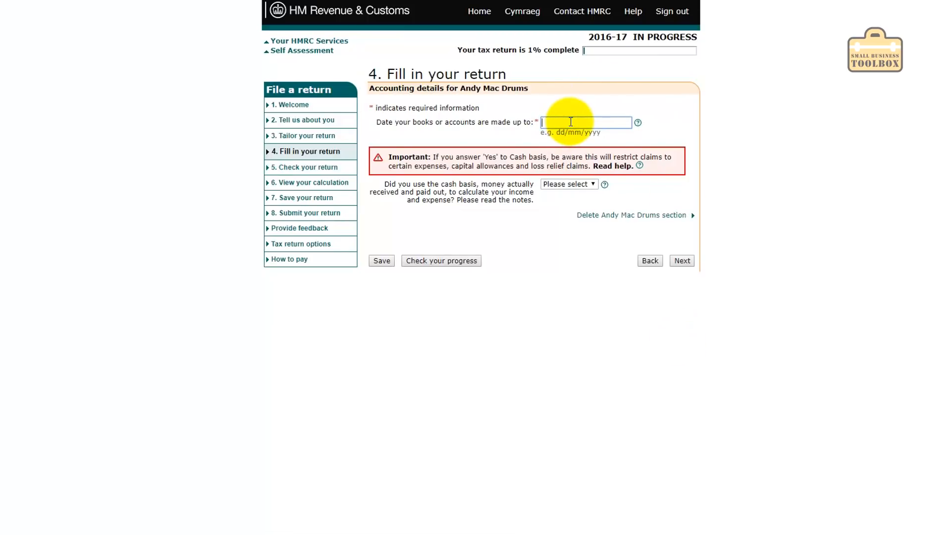
text(05/04/2017)
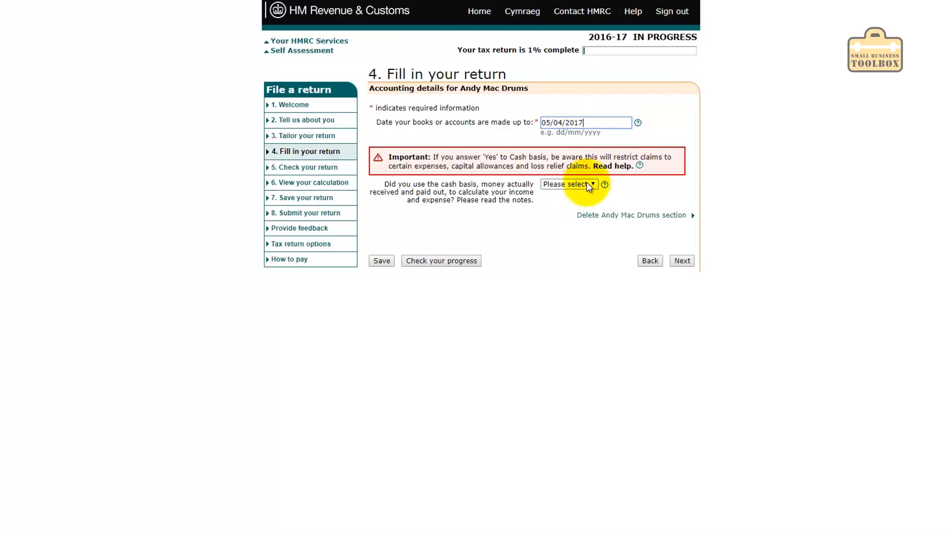
click(558, 184)
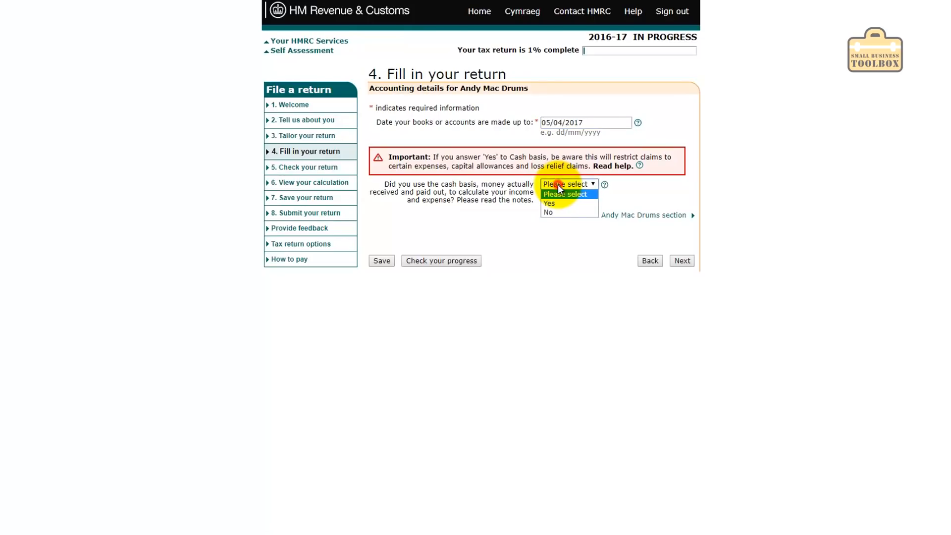
click(557, 202)
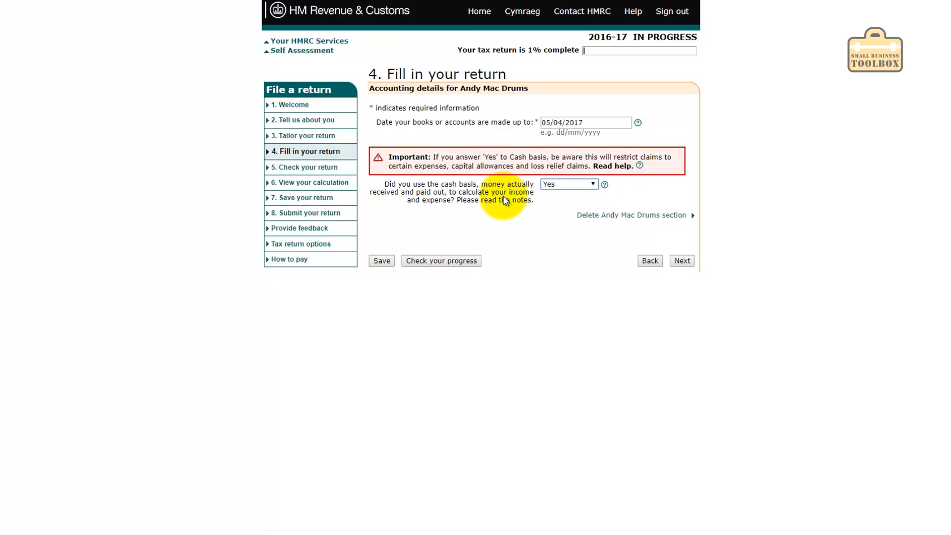
click(679, 261)
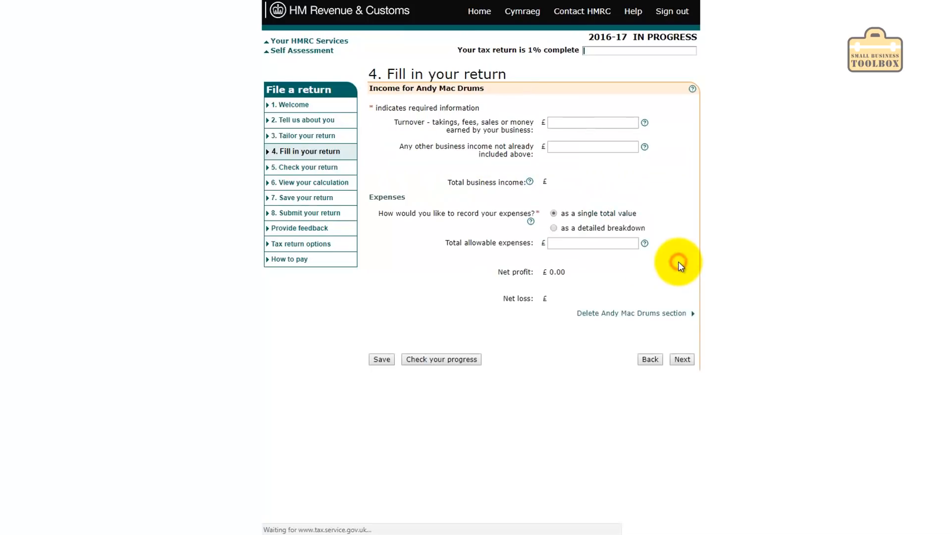
Enter a turnover of £30000 and leave the other business income blank.
click(574, 123)
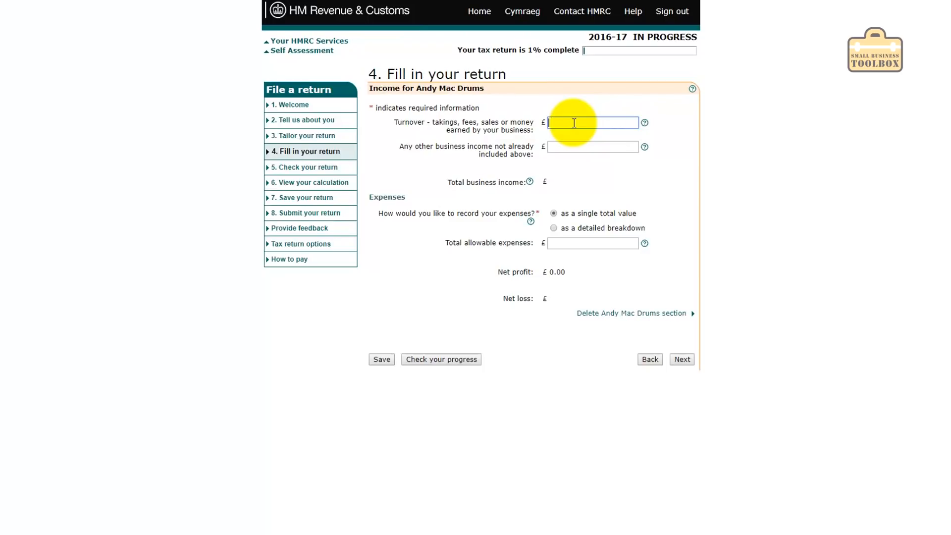
text(30000)
click(570, 147)
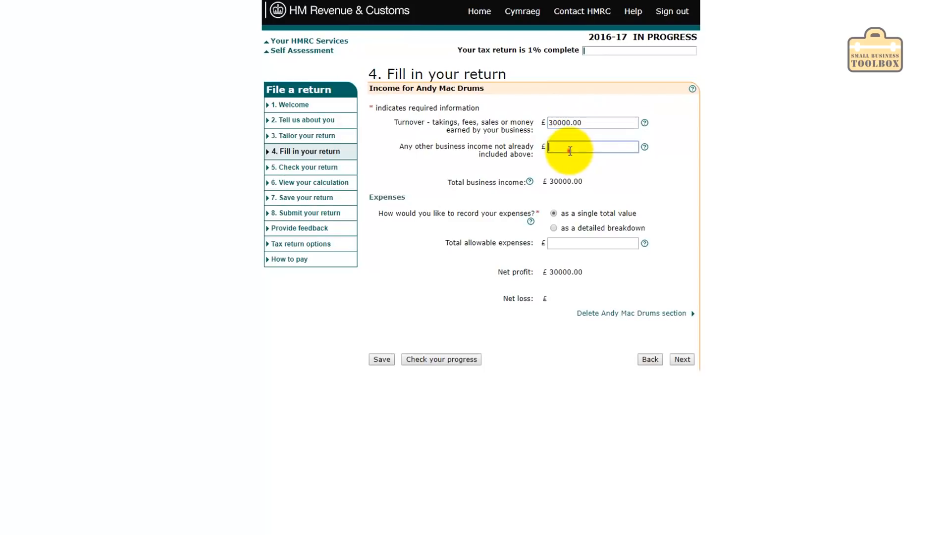
Consult the help notes on total allowable expenses and close them.
click(579, 242)
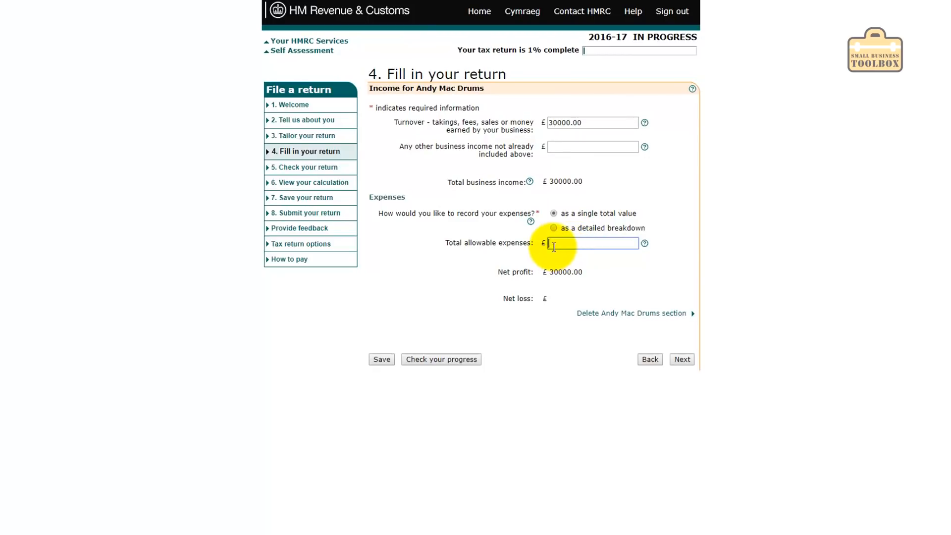
click(645, 244)
scroll(444, 134, down, 5)
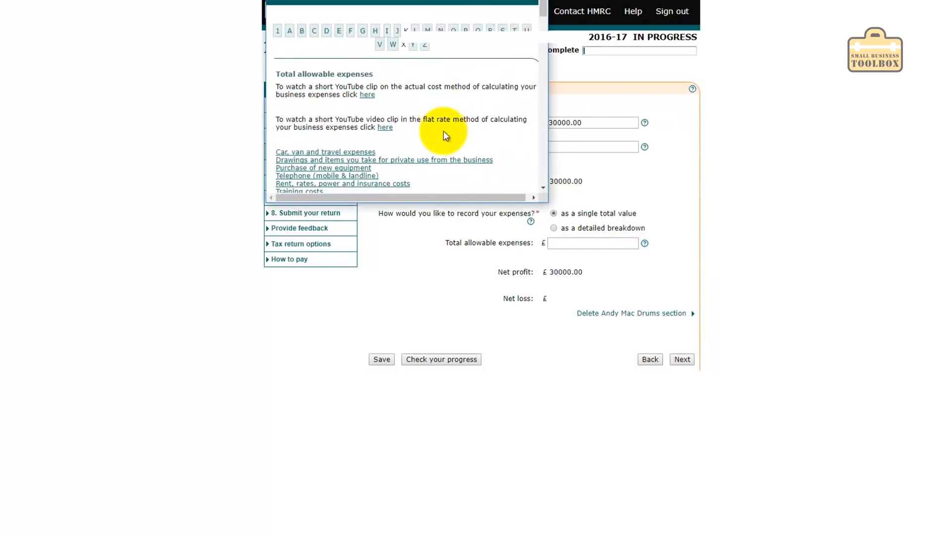
scroll(445, 138, up, 5)
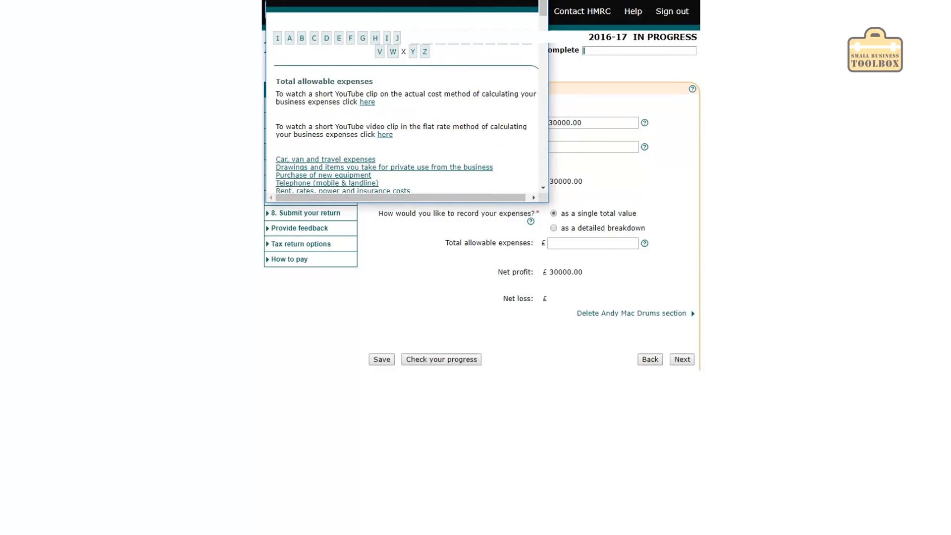
click(537, 1)
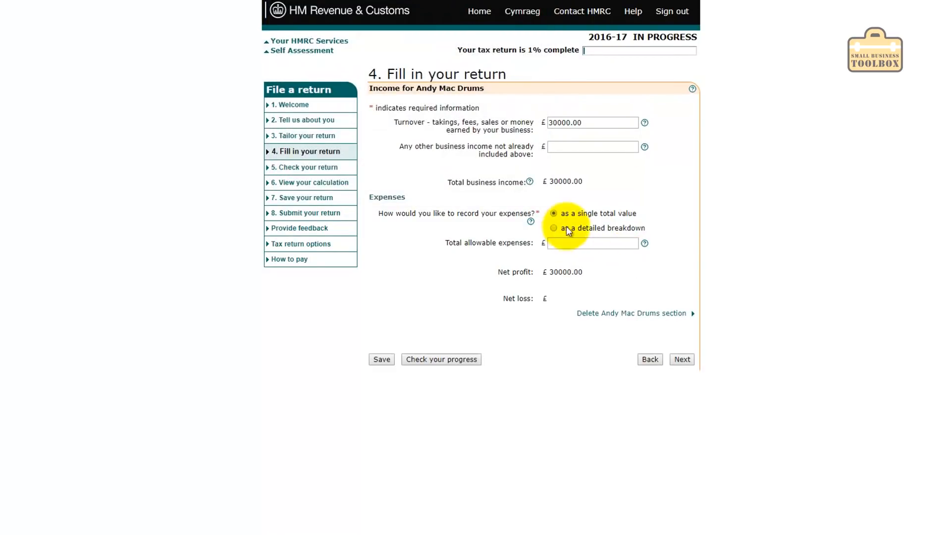
Enter total allowable expenses of £10000 as a single total value and continue to the capital allowances page.
click(567, 244)
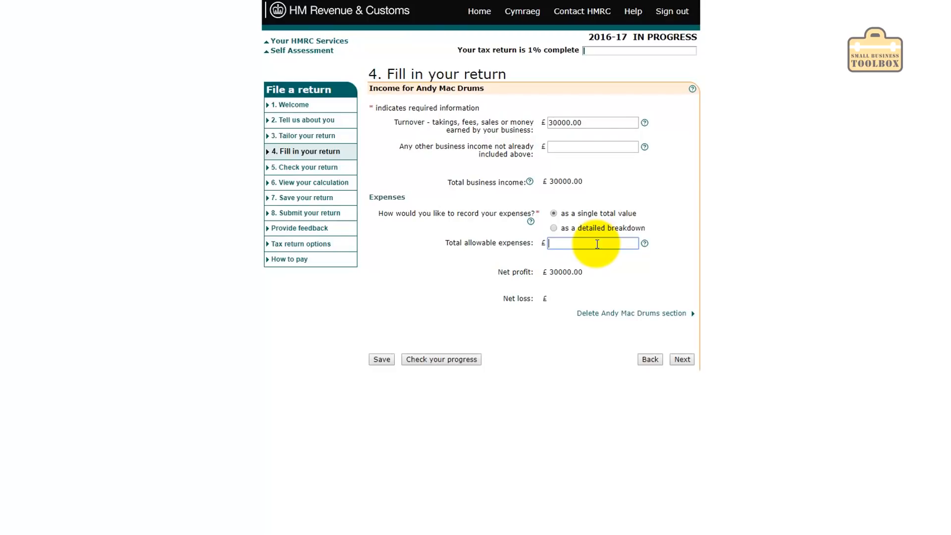
text(0000)
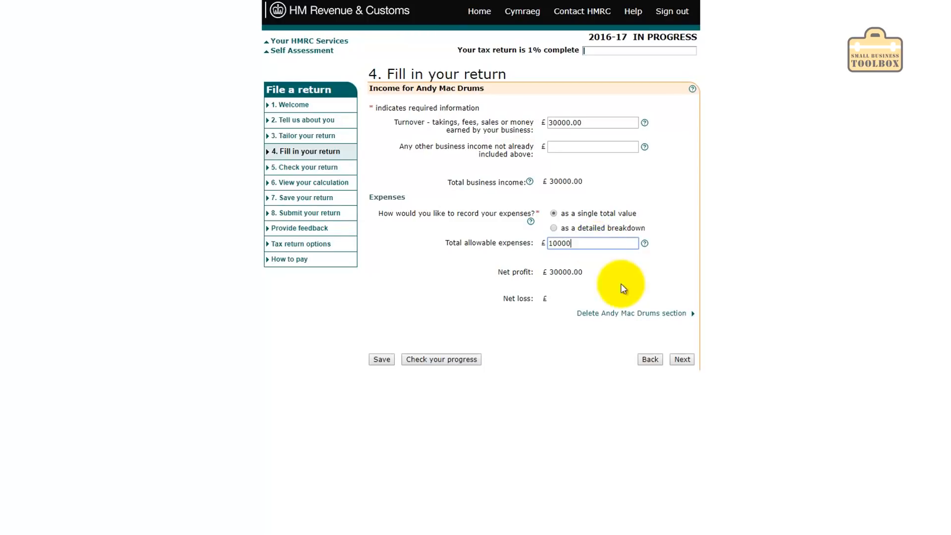
click(681, 360)
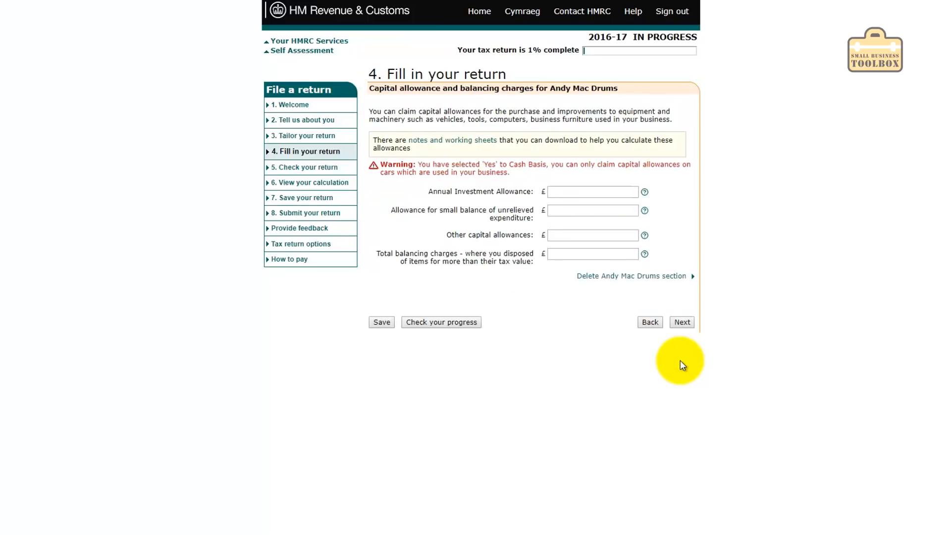
click(574, 190)
text(5000)
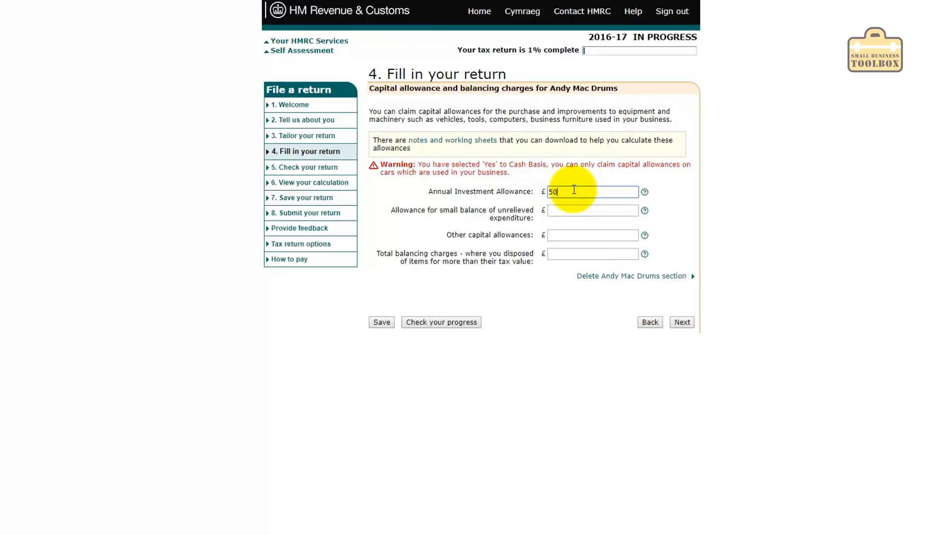
key(BackSpace)
key(BackSpace)
key(BackSpace)
key(BackSpace)
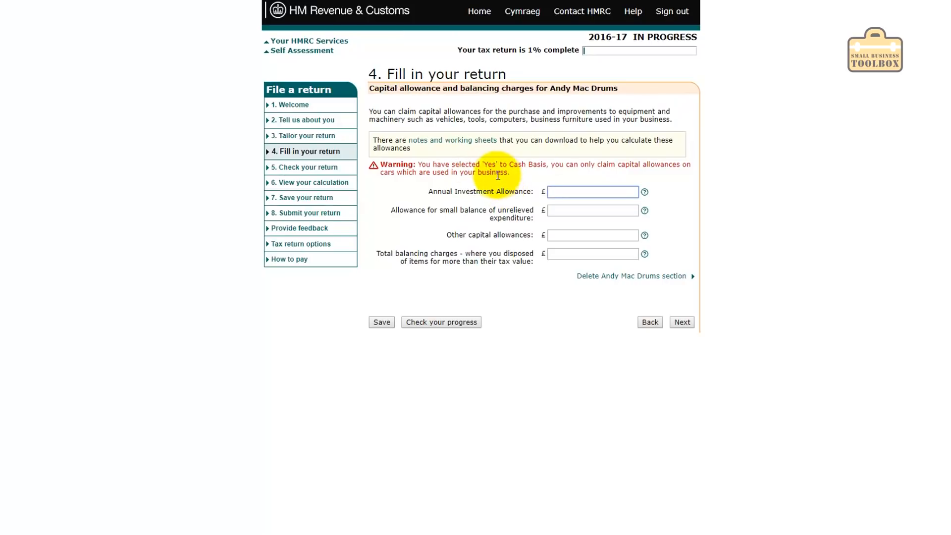
click(559, 192)
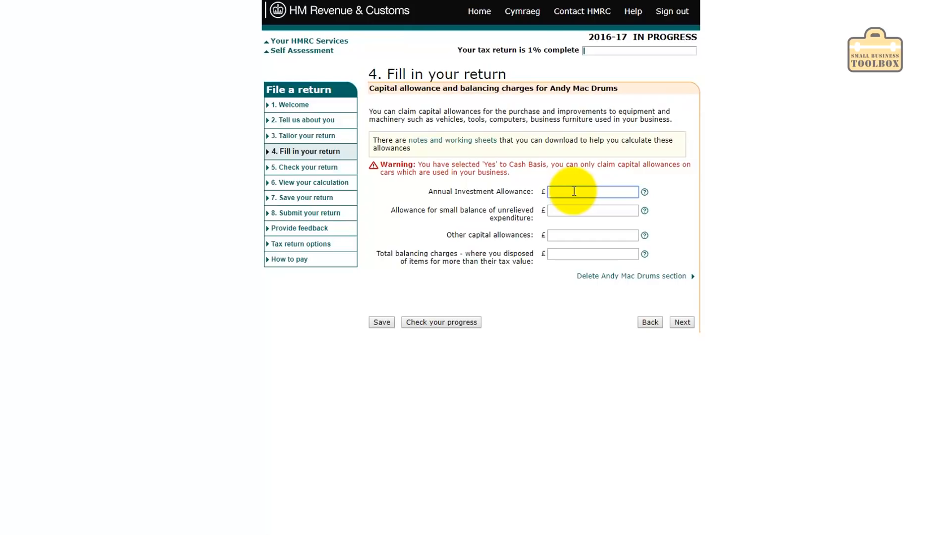
Go back to the income page to review the total allowable expenses, and return to the capital allowances page.
click(649, 322)
double_click(590, 243)
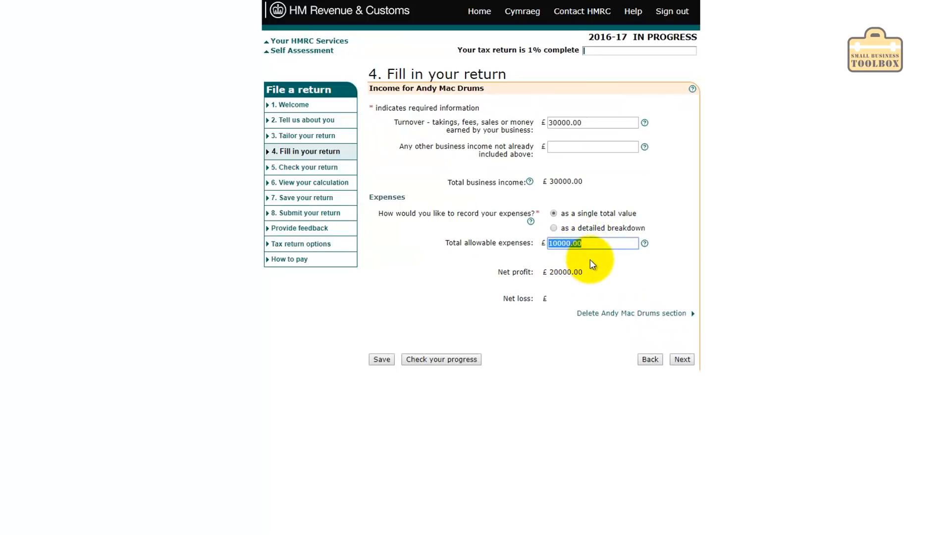
click(682, 361)
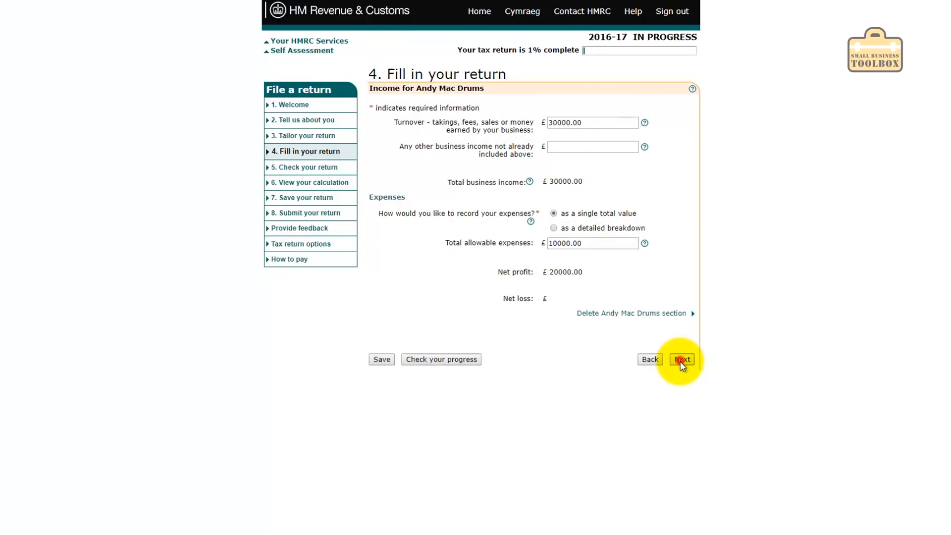
Leave the capital allowances, other tax adjustments, losses and tax deducted pages blank and continue to the Class 4 NICs page.
click(565, 192)
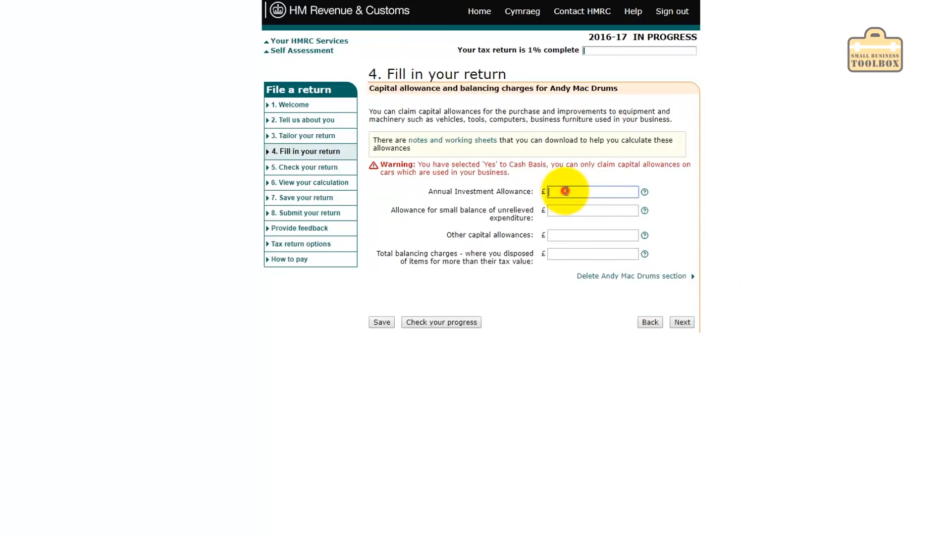
click(682, 322)
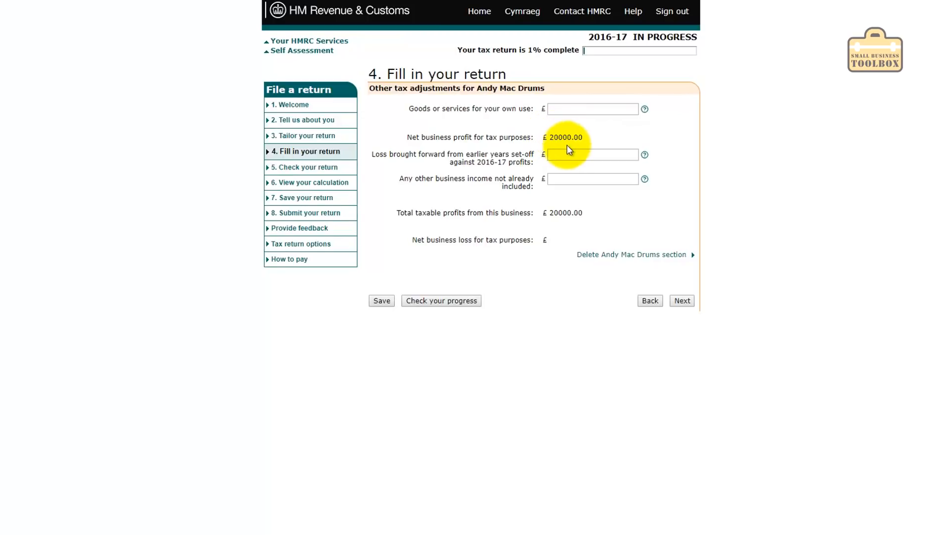
click(563, 157)
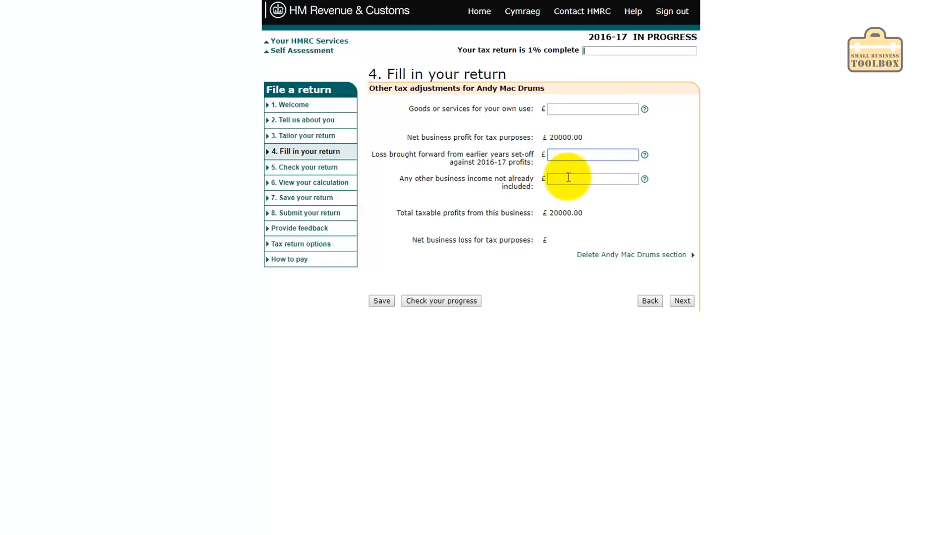
click(574, 181)
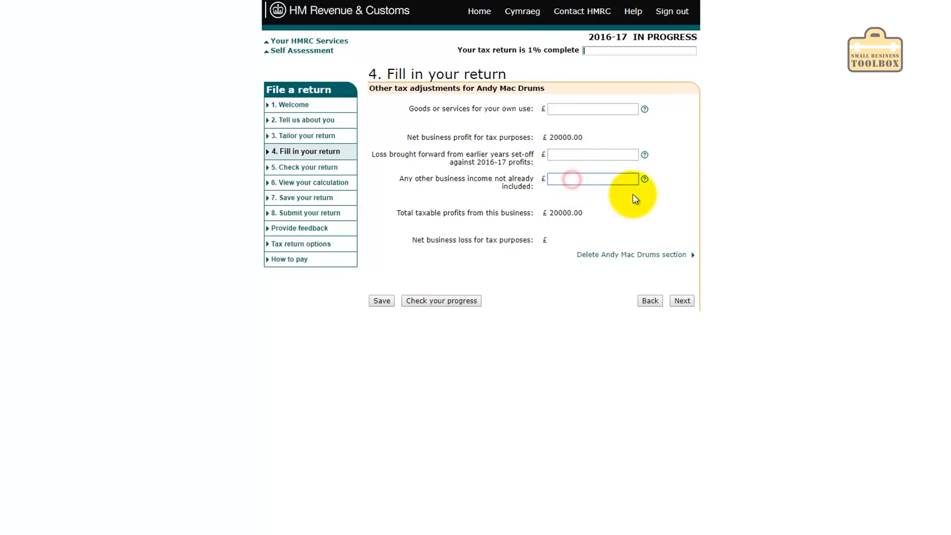
click(682, 301)
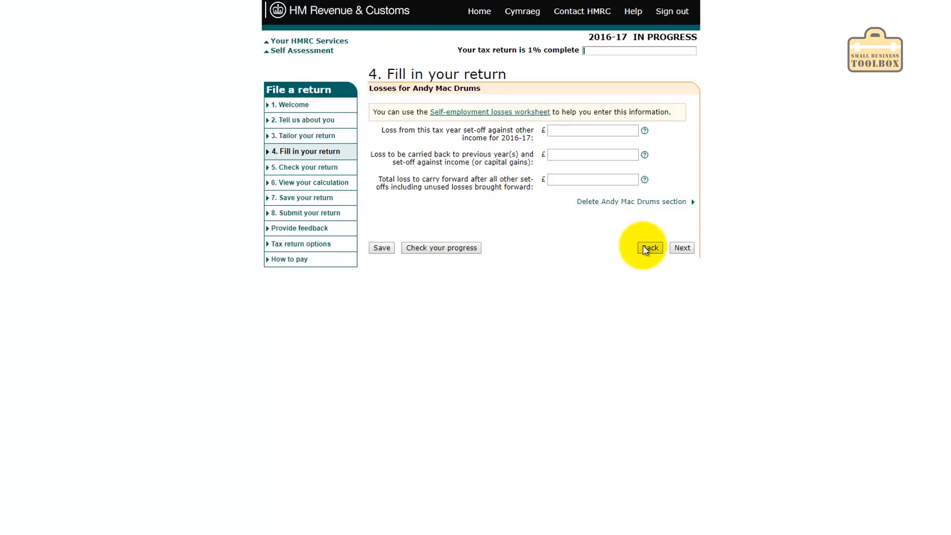
click(680, 248)
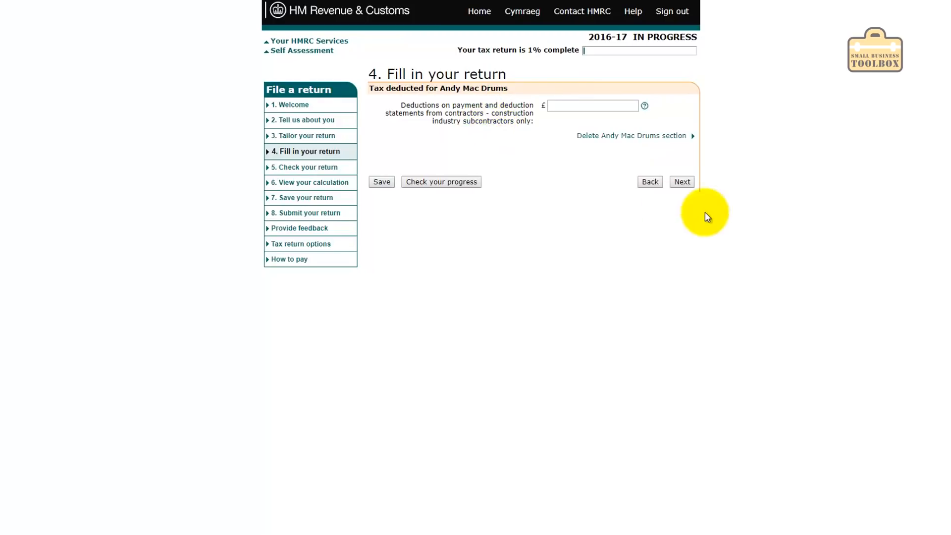
click(681, 182)
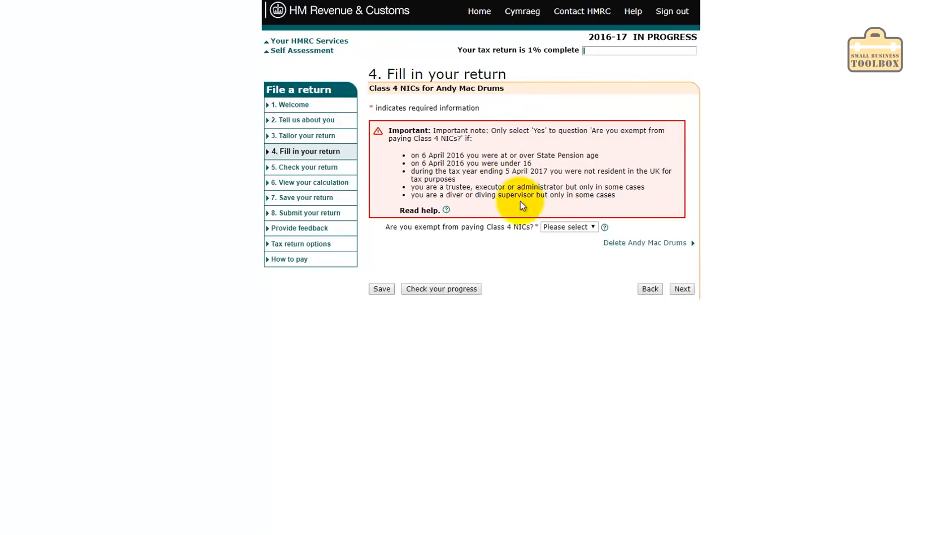
Answer No to being exempt from paying Class 4 NICs and continue to the other information page.
click(574, 226)
click(558, 254)
click(681, 289)
Leave the other information about the business blank and continue past the business summary to the next section of the return.
click(517, 160)
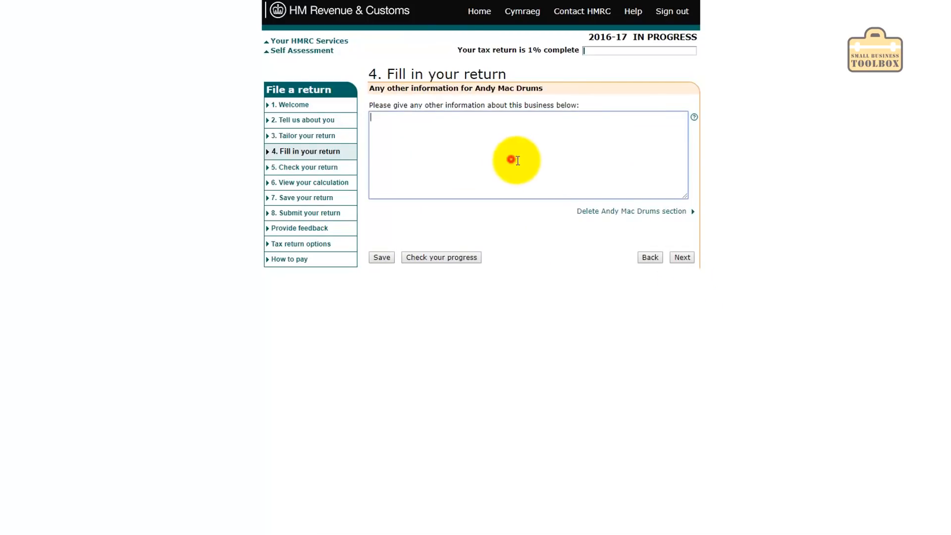
click(681, 257)
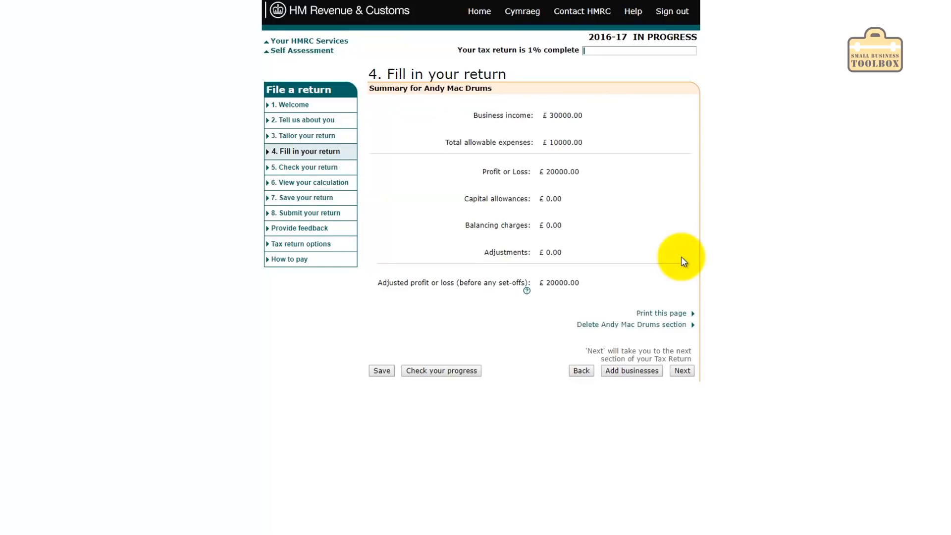
click(686, 373)
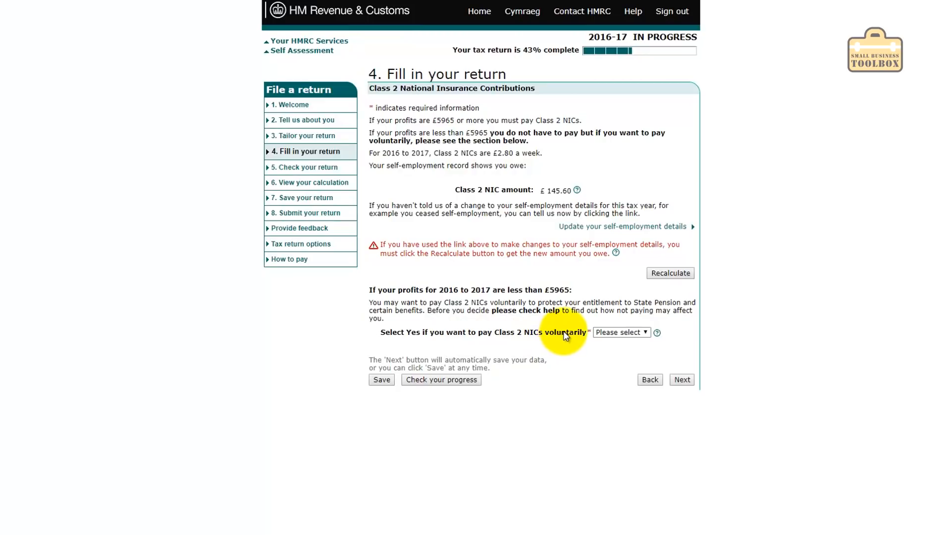
Answer No to paying Class 2 NICs voluntarily and continue to the underpaid tax section.
click(618, 332)
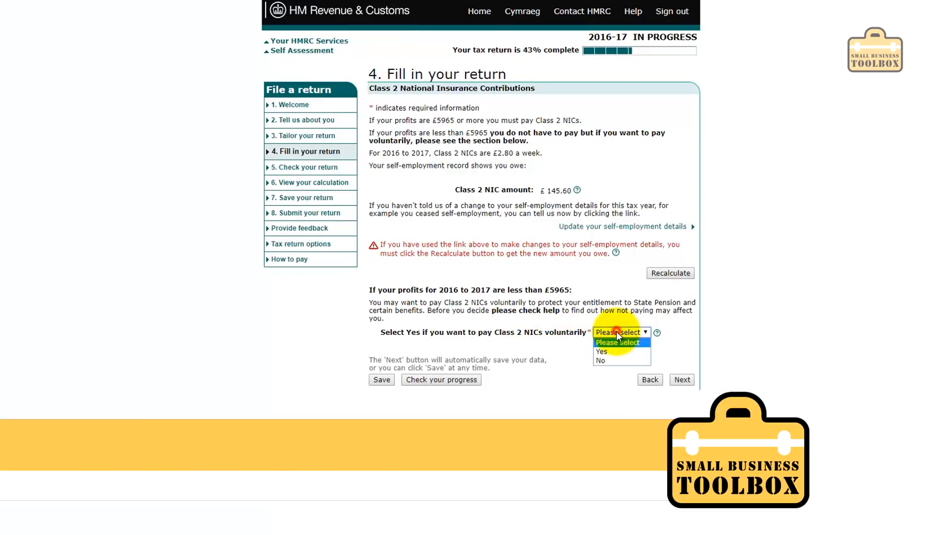
click(617, 361)
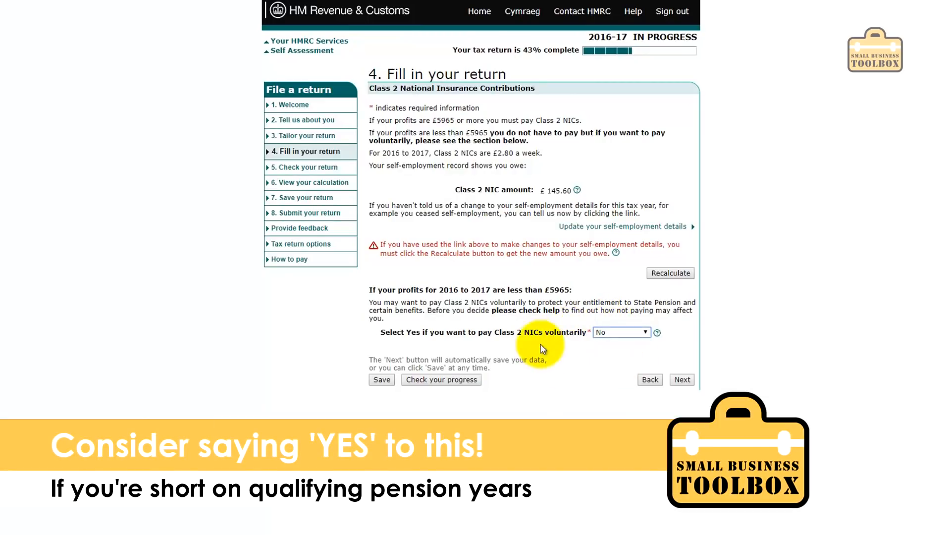
click(683, 380)
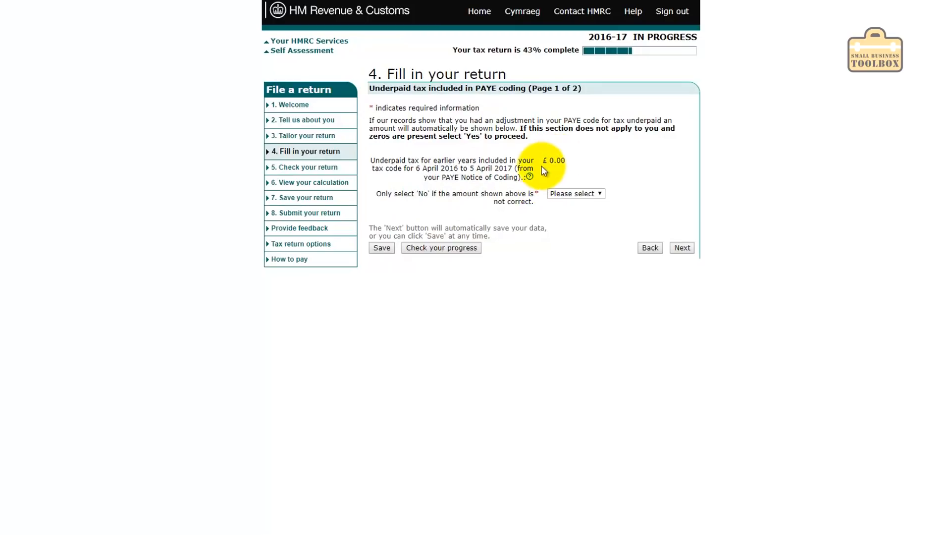
Answer Yes to the amounts being correct on both underpaid tax in PAYE coding pages and continue to other debts.
click(577, 193)
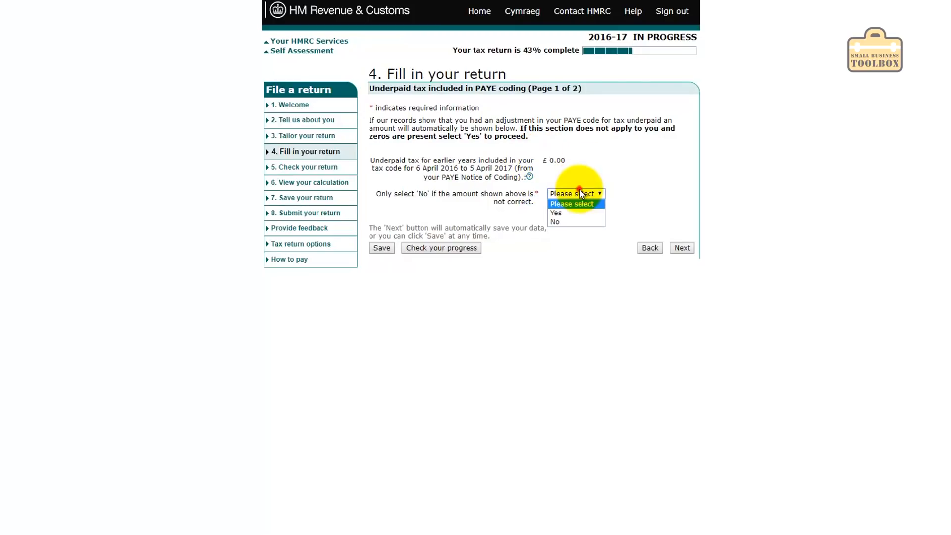
click(574, 215)
click(682, 248)
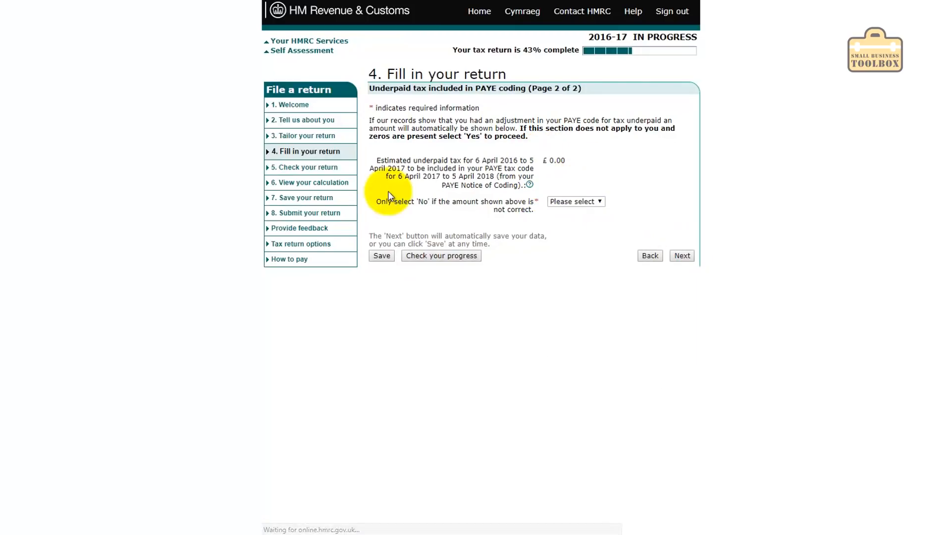
click(587, 203)
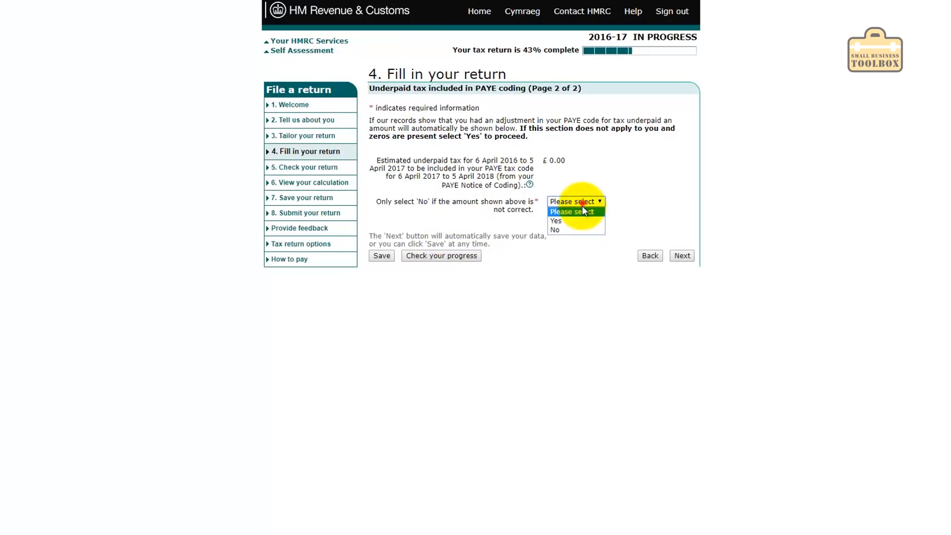
click(575, 219)
click(685, 255)
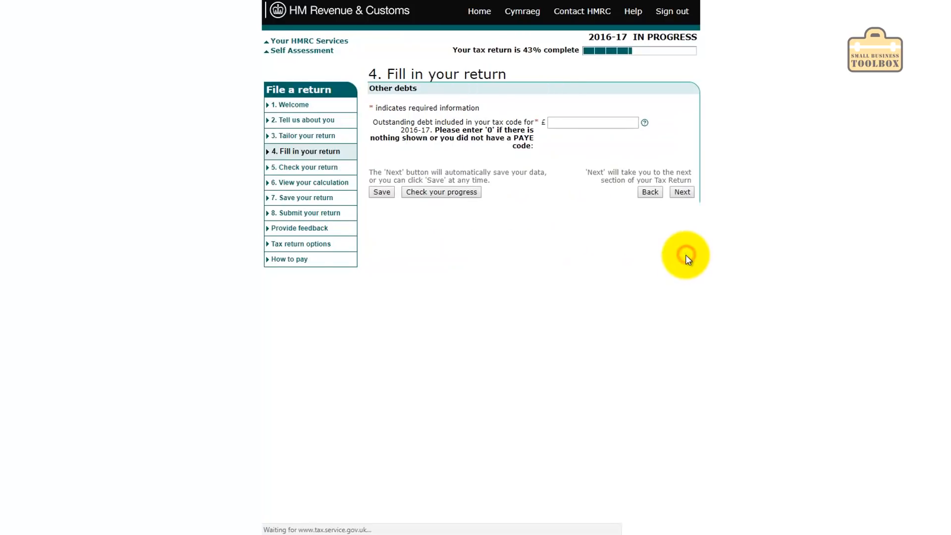
Enter 0 as the outstanding debt included in the 2016-17 tax code and continue to the overpaid tax page.
click(572, 119)
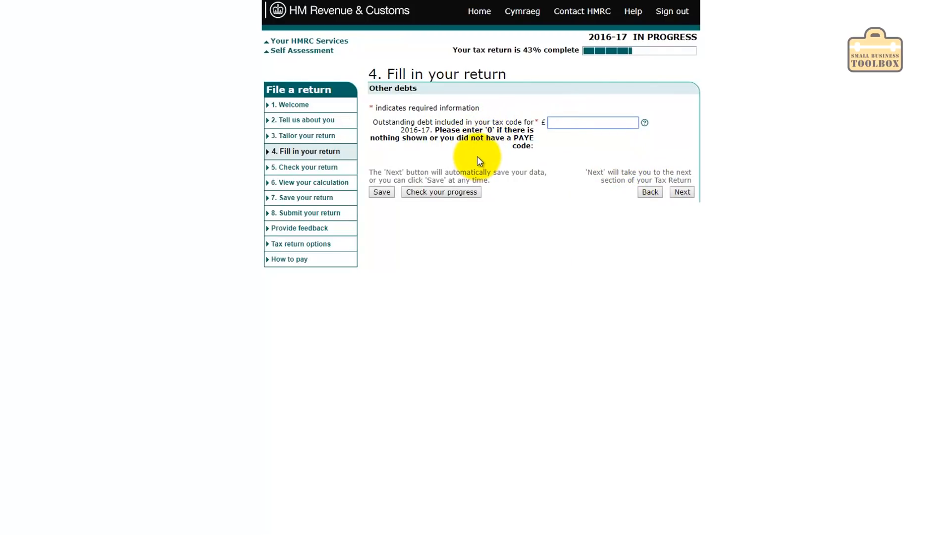
text(0)
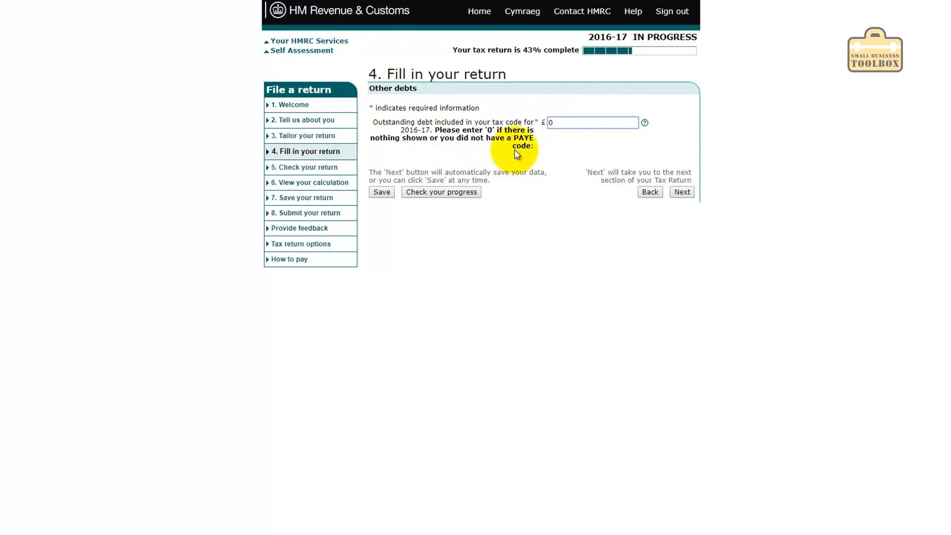
click(682, 191)
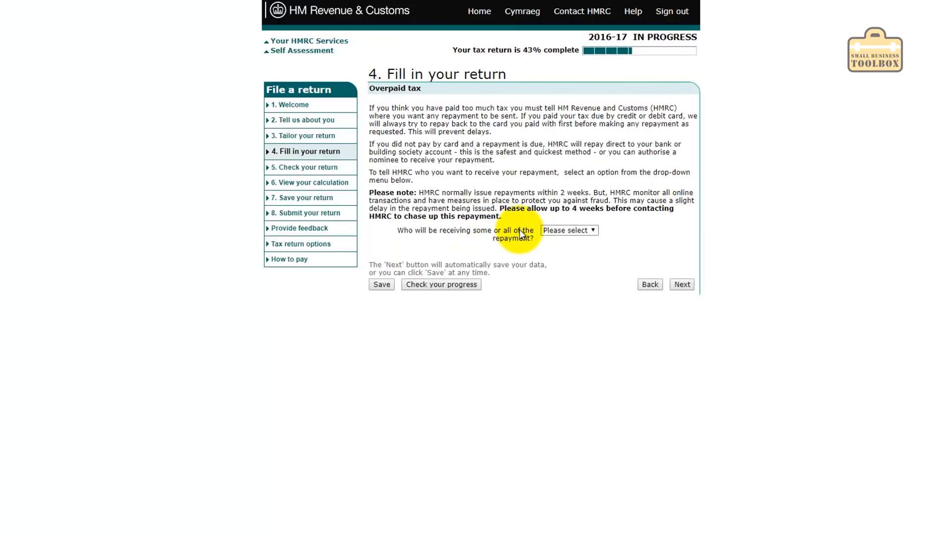
Choose Yourself as the recipient of any overpaid tax repayment.
click(554, 232)
click(558, 246)
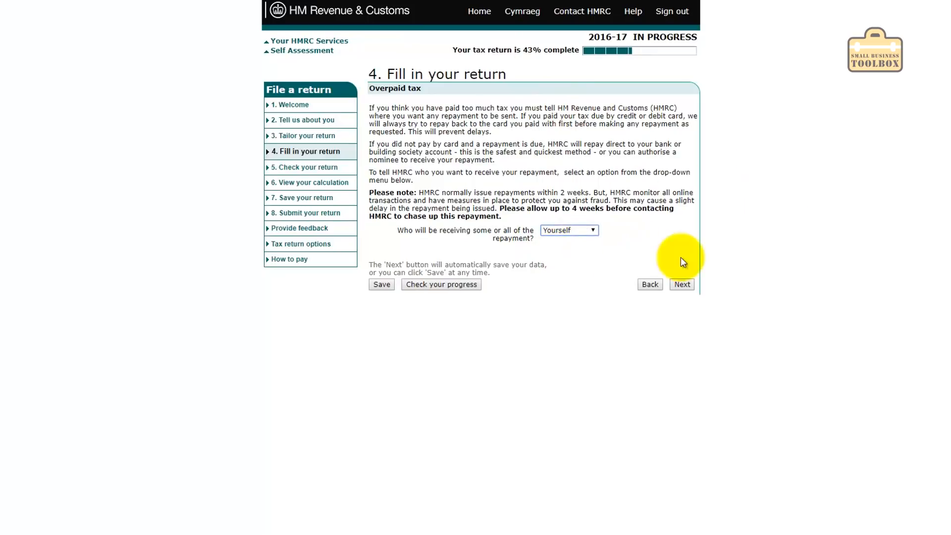
Continue through the repayment details, not paid enough tax and adjustments to tax due pages, leaving the adjustment amounts blank.
click(681, 285)
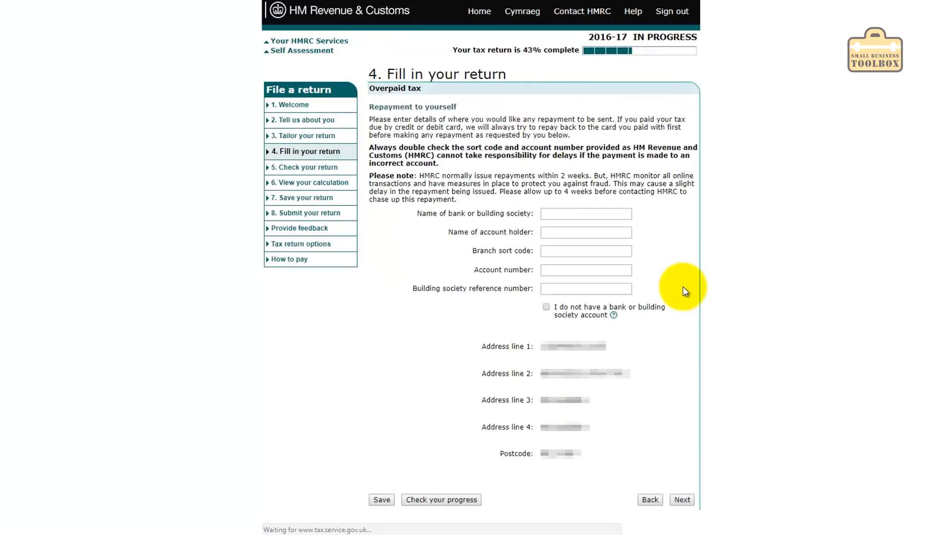
click(580, 214)
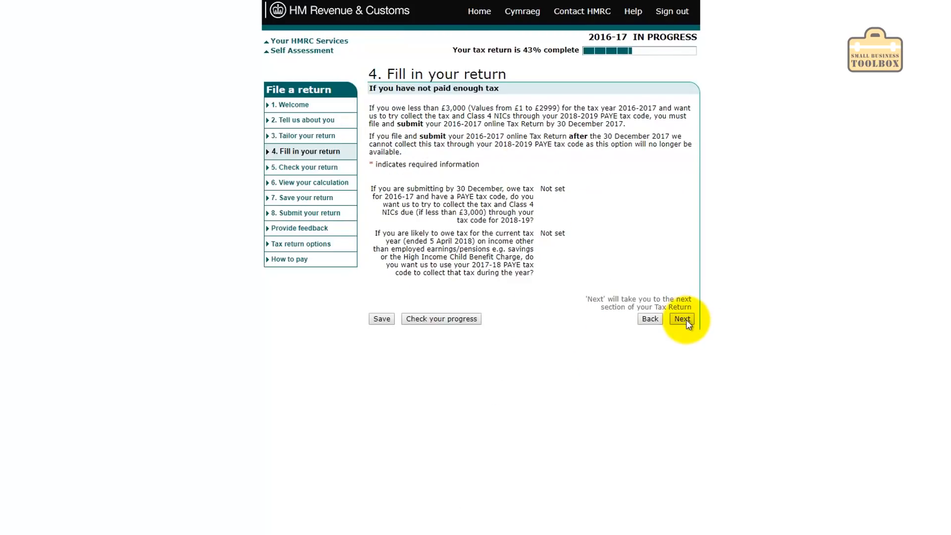
click(686, 320)
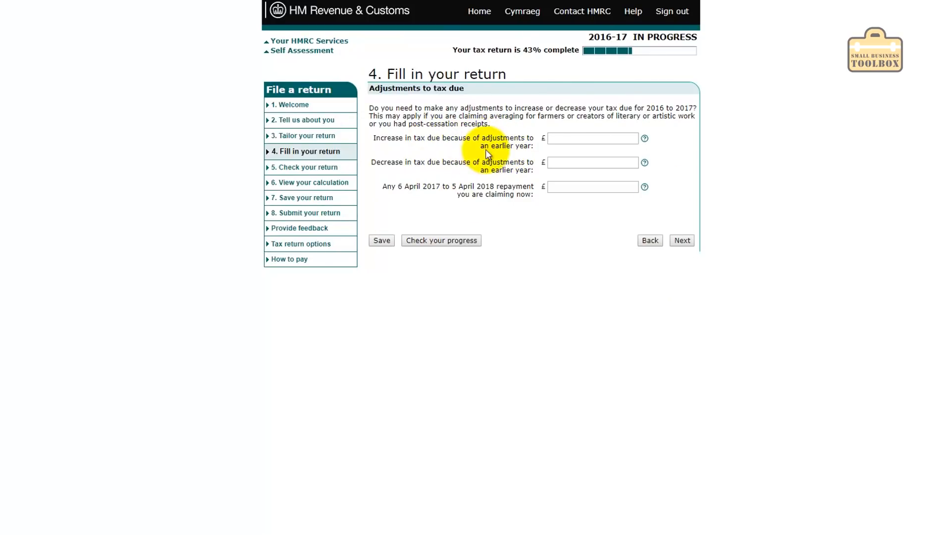
click(682, 242)
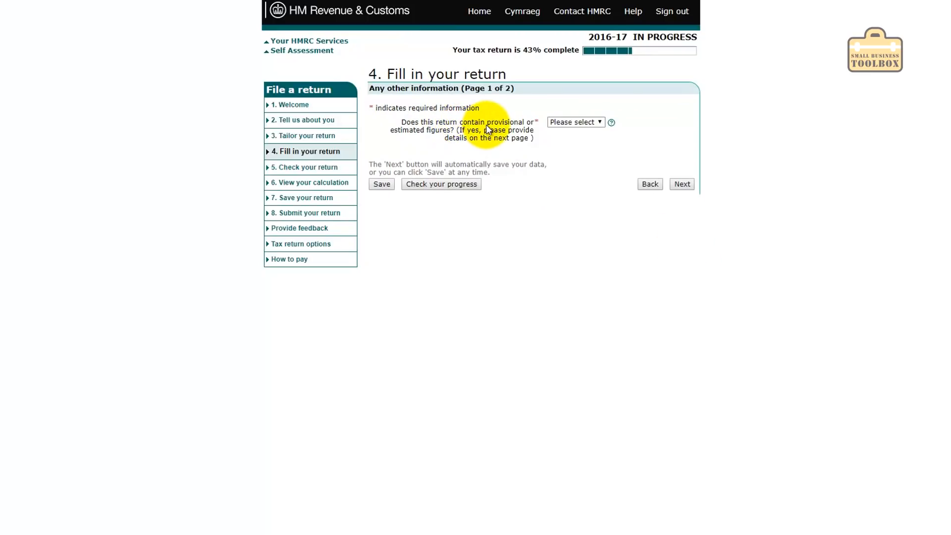
Answer No to provisional or estimated figures and No to adding an attachment, and continue to the return check.
click(568, 123)
click(567, 147)
click(681, 186)
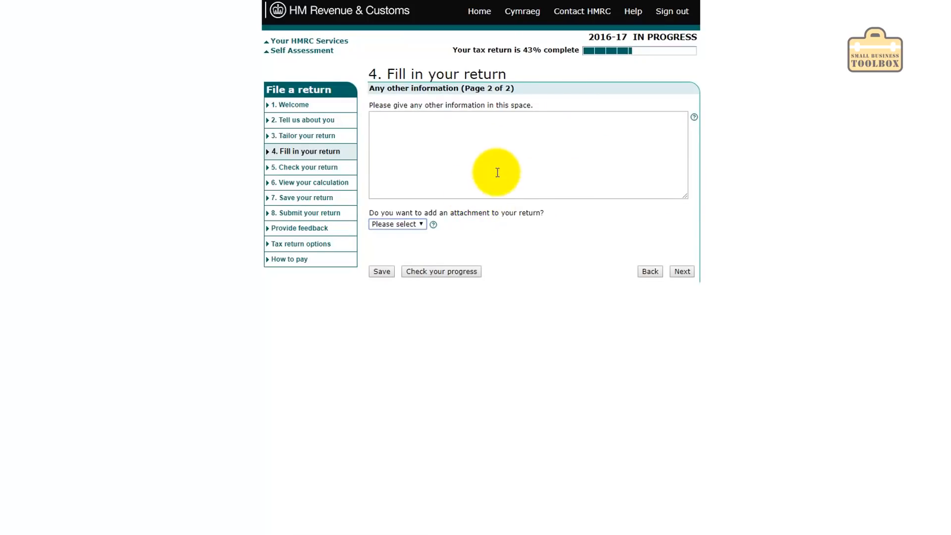
click(398, 224)
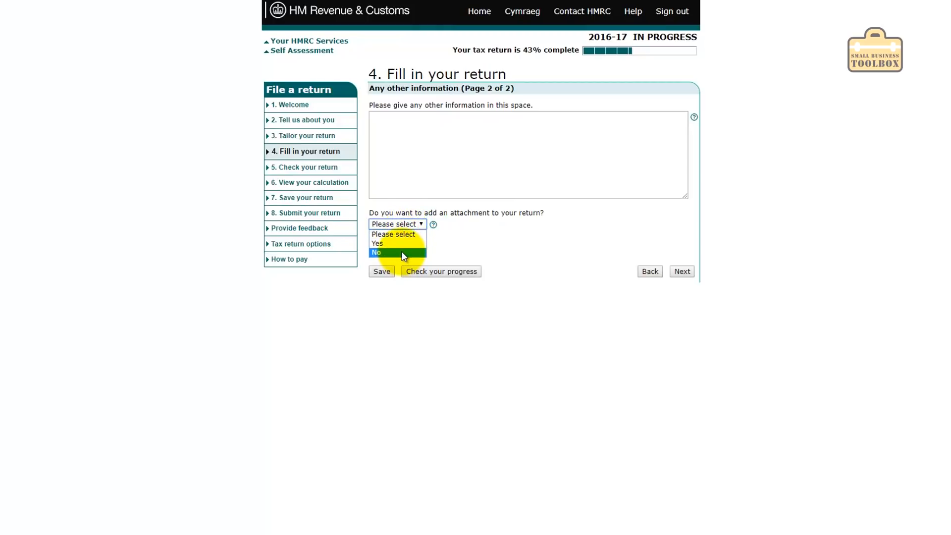
click(402, 253)
click(684, 273)
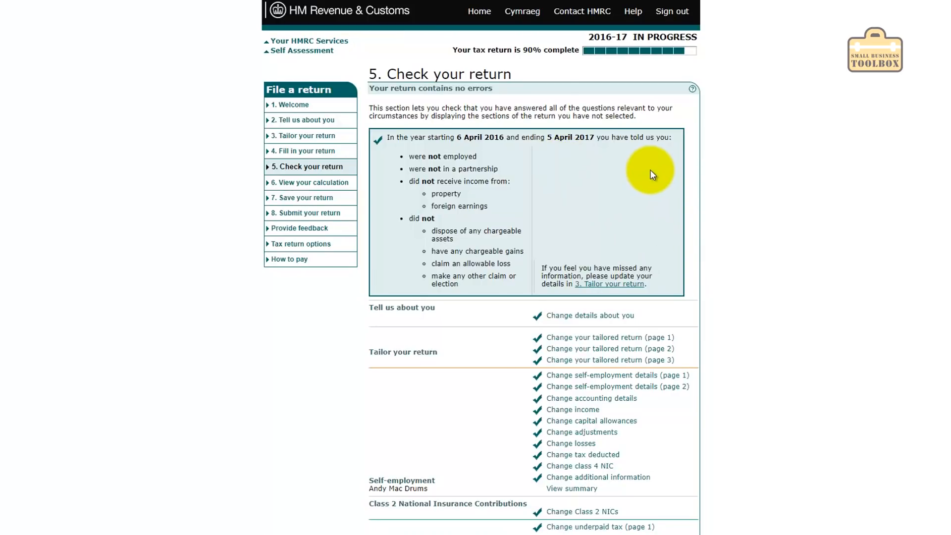
Move on from the return check, review the full tax calculation and continue to the payments on account question.
scroll(684, 514, down, 5)
click(682, 514)
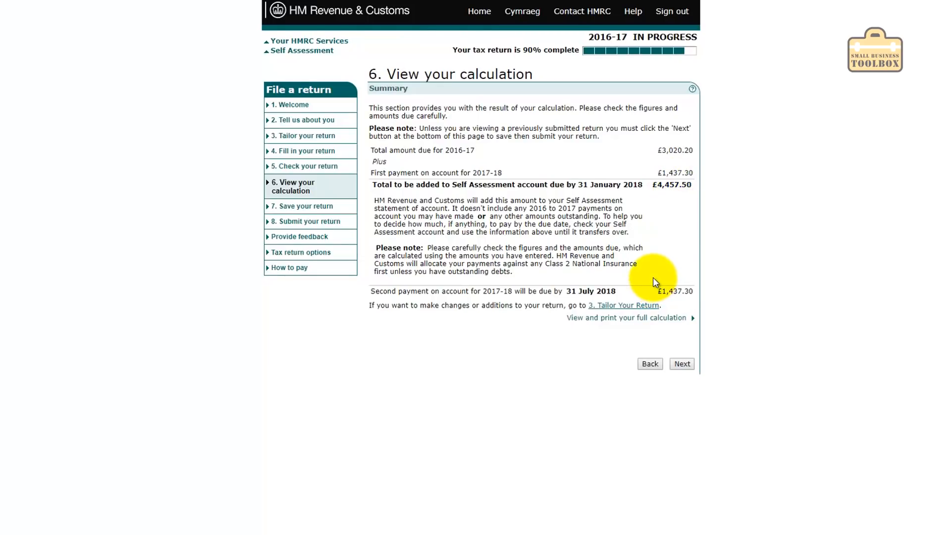
click(636, 319)
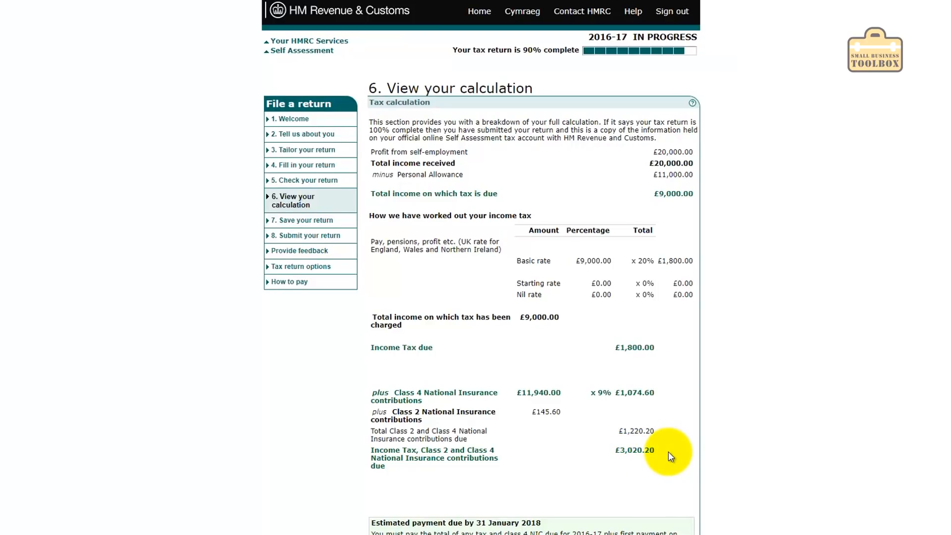
scroll(667, 451, down, 3)
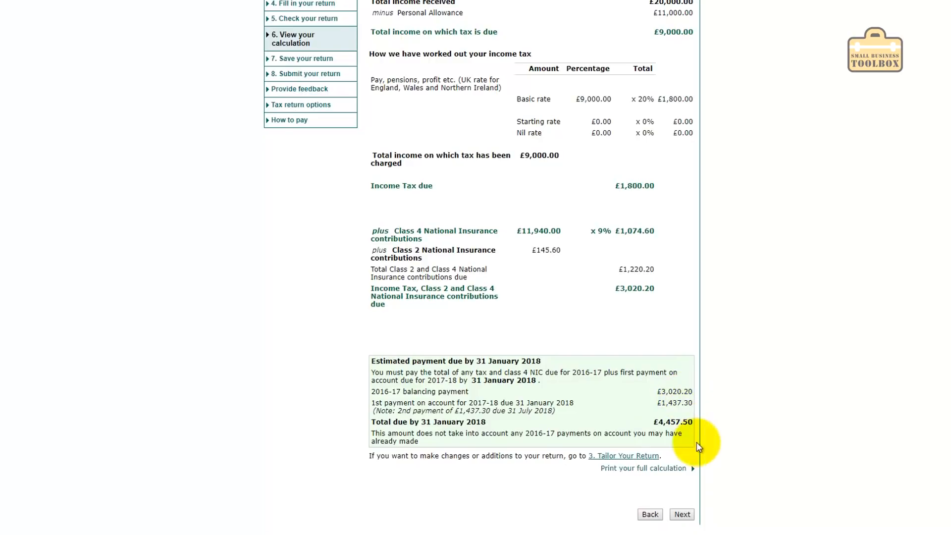
click(681, 514)
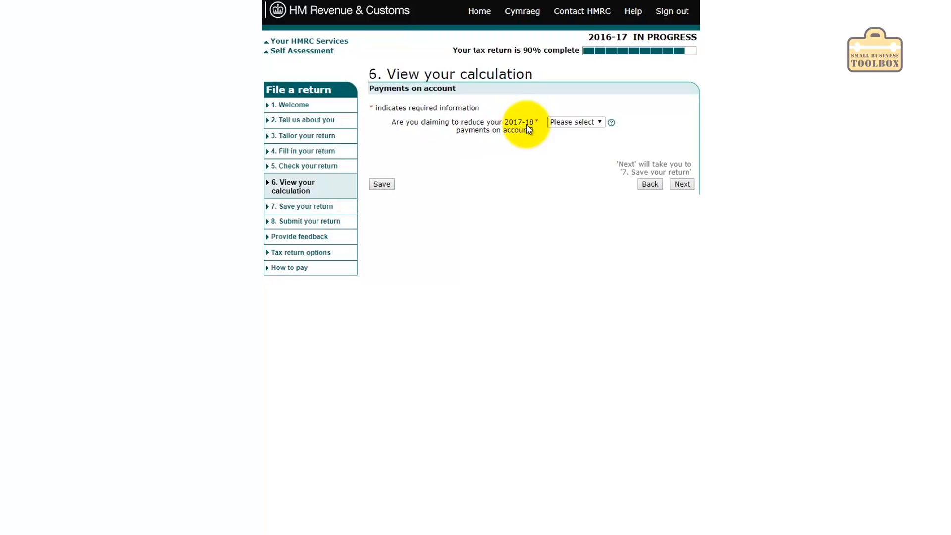
Try answering Yes to reducing the 2017-18 payments on account and look at the reduced amount and explanation fields.
click(576, 122)
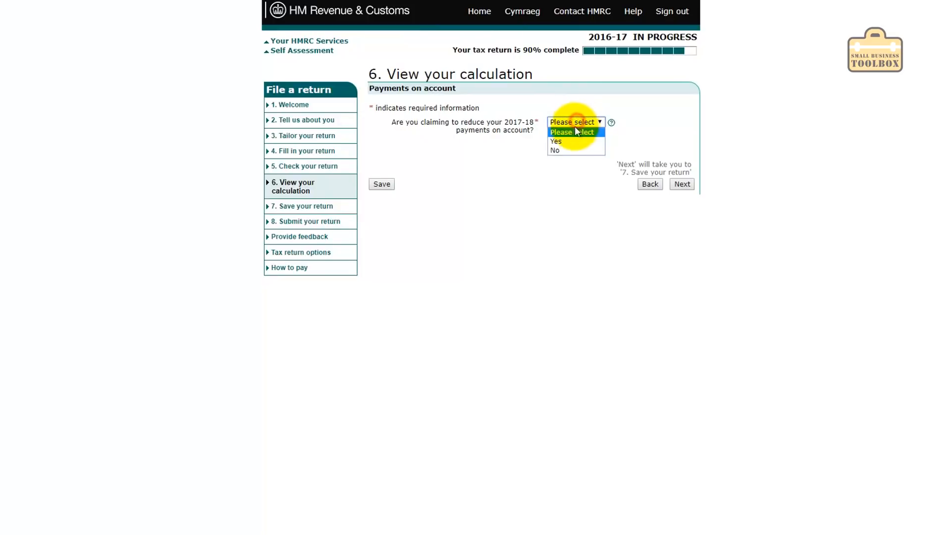
click(567, 144)
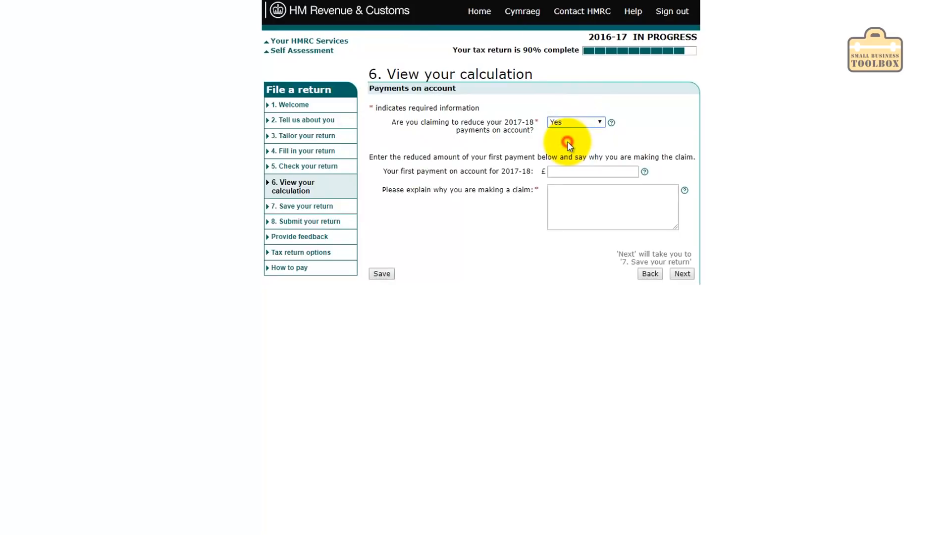
click(566, 171)
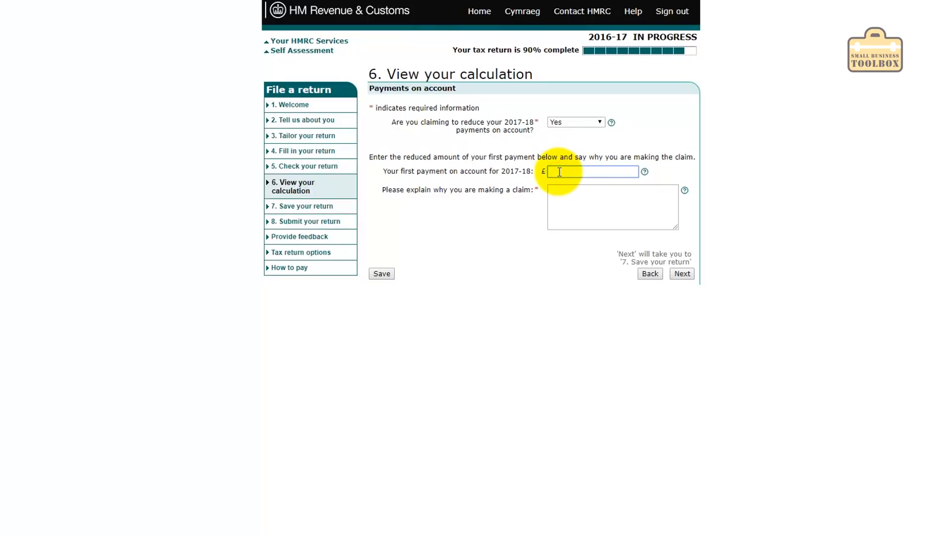
click(577, 197)
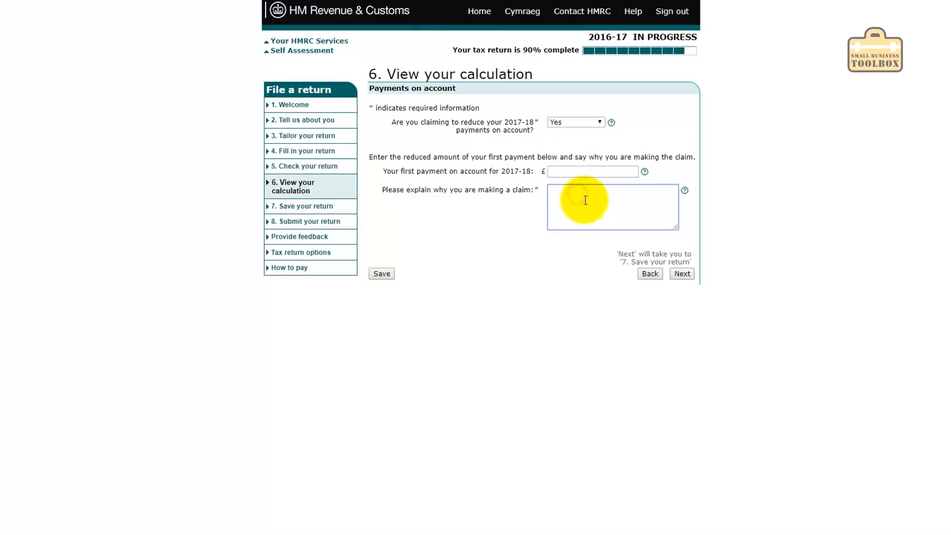
Answer No to claiming reduced 2017-18 payments on account and continue to saving the return.
click(573, 121)
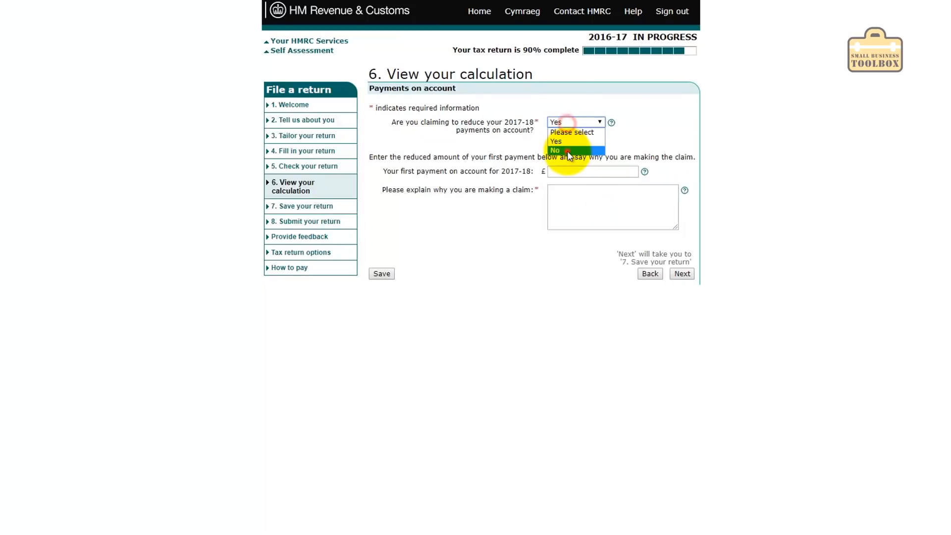
click(564, 148)
click(680, 185)
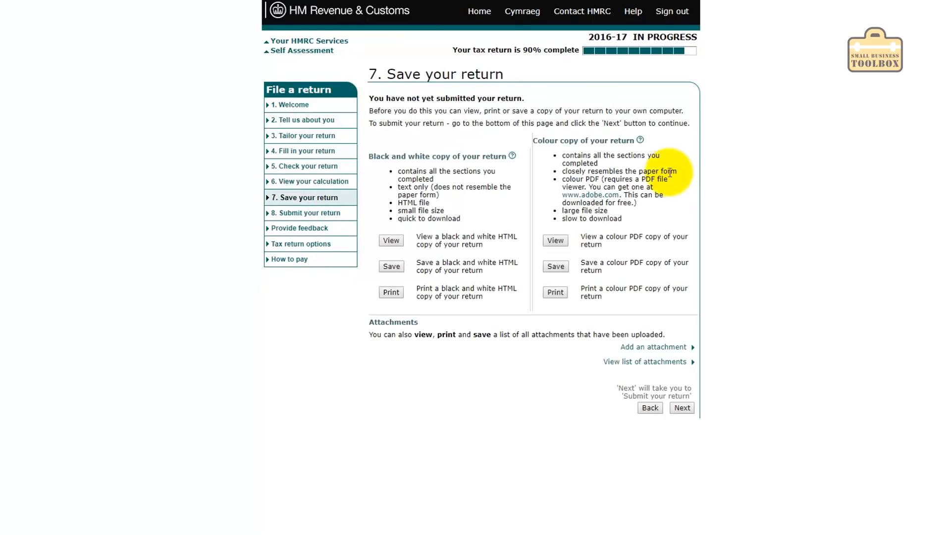
Save a colour PDF copy of the return, continuing through the print, privacy and download guidance pages.
click(560, 266)
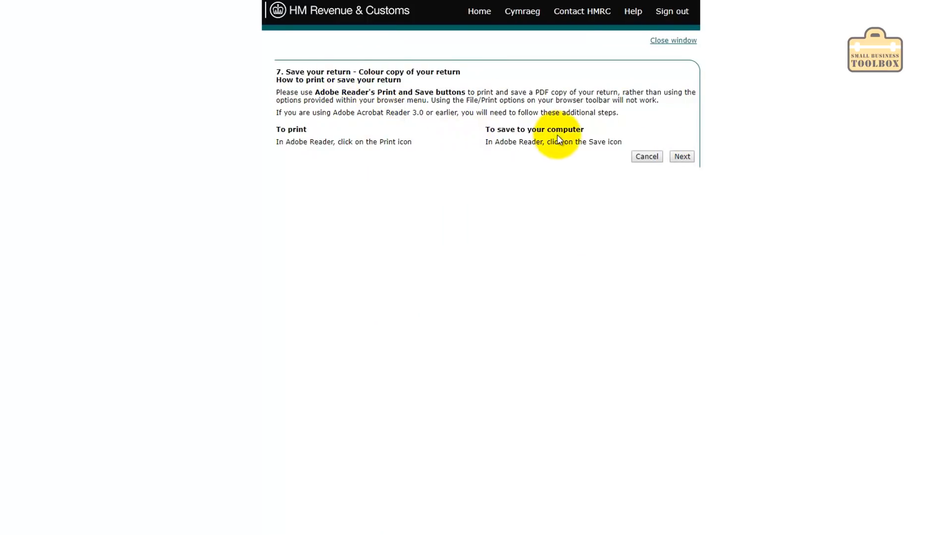
click(683, 156)
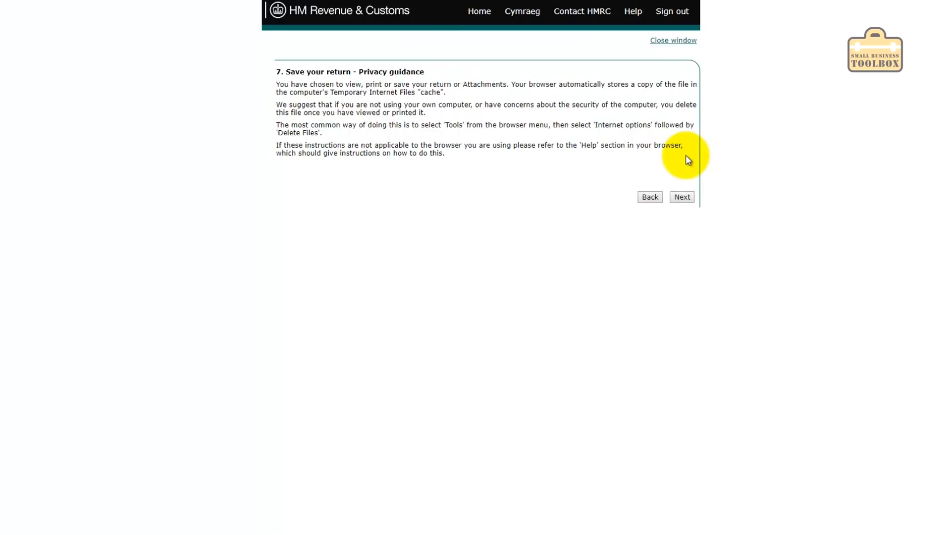
click(689, 199)
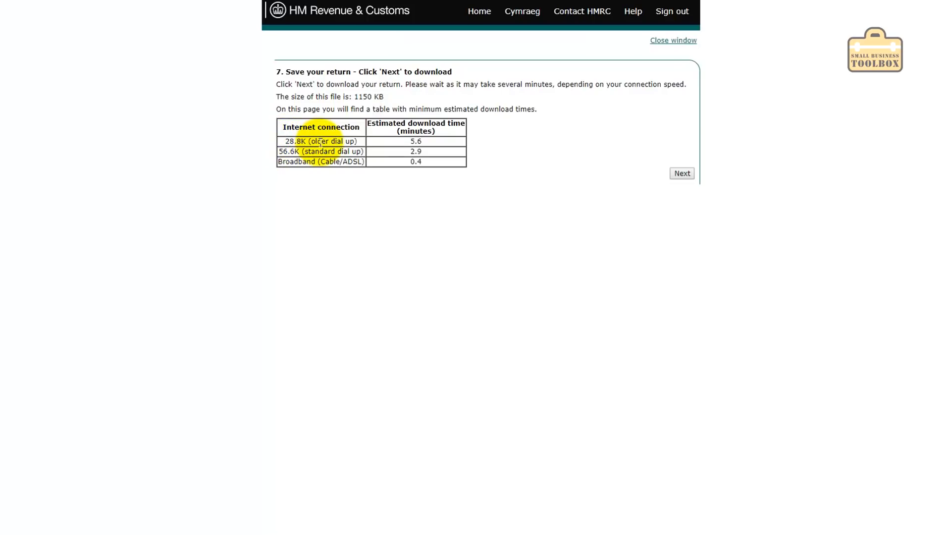
click(682, 173)
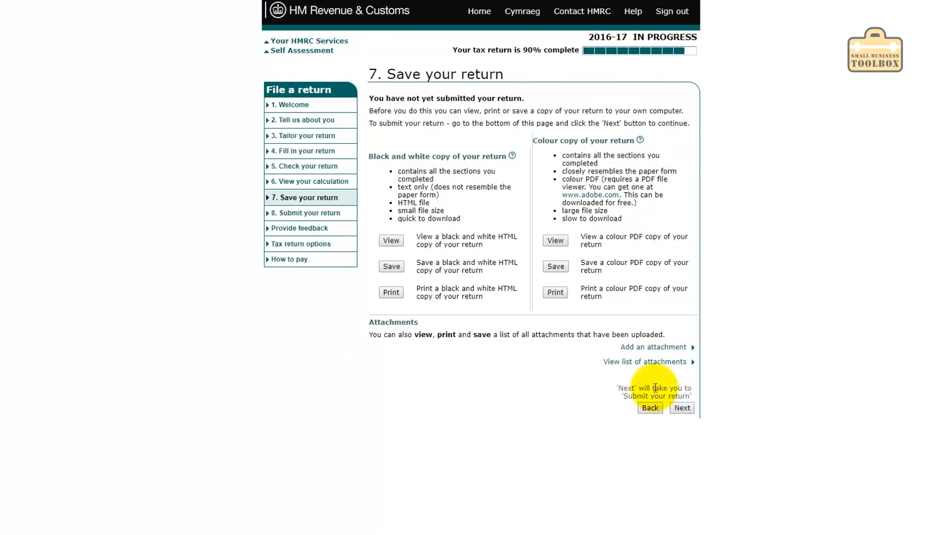
Go back to the full tax calculation to recheck the amounts due and return to the save your return page.
click(652, 410)
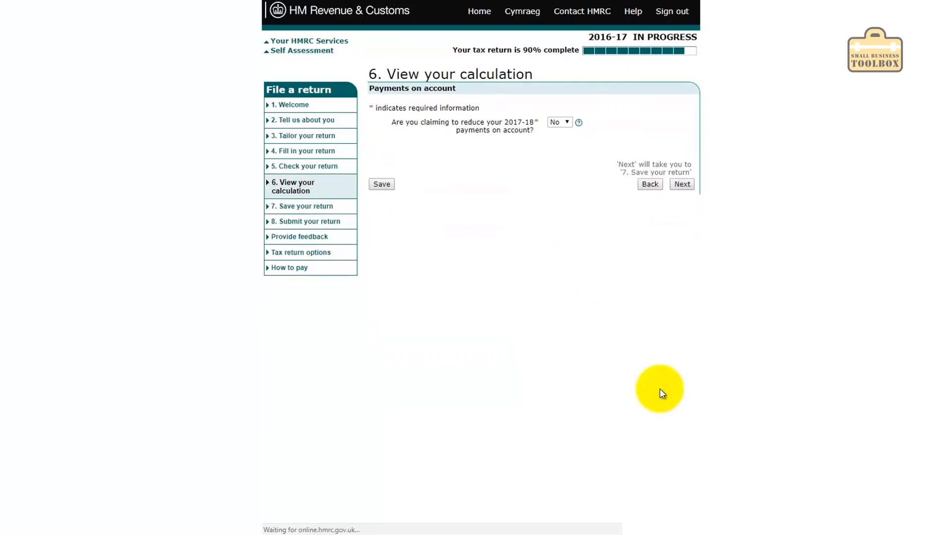
click(652, 185)
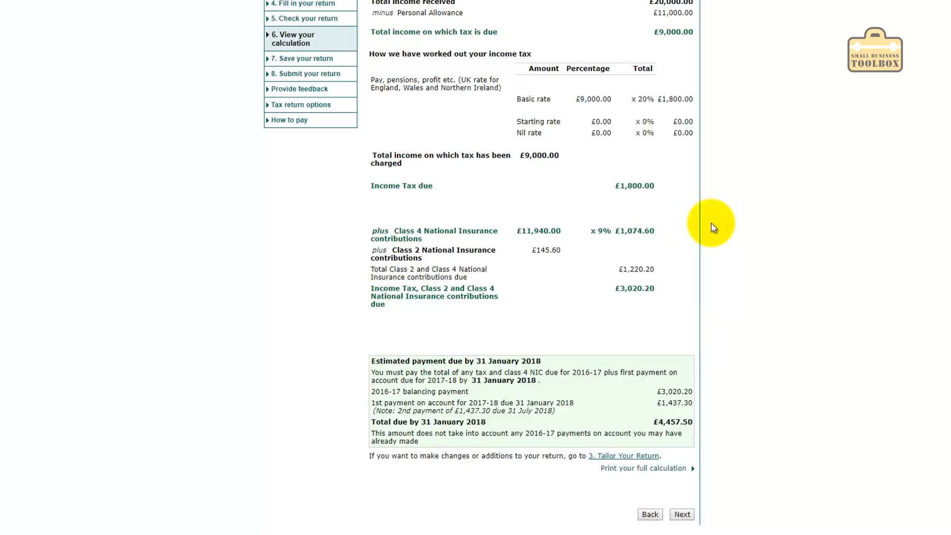
click(682, 514)
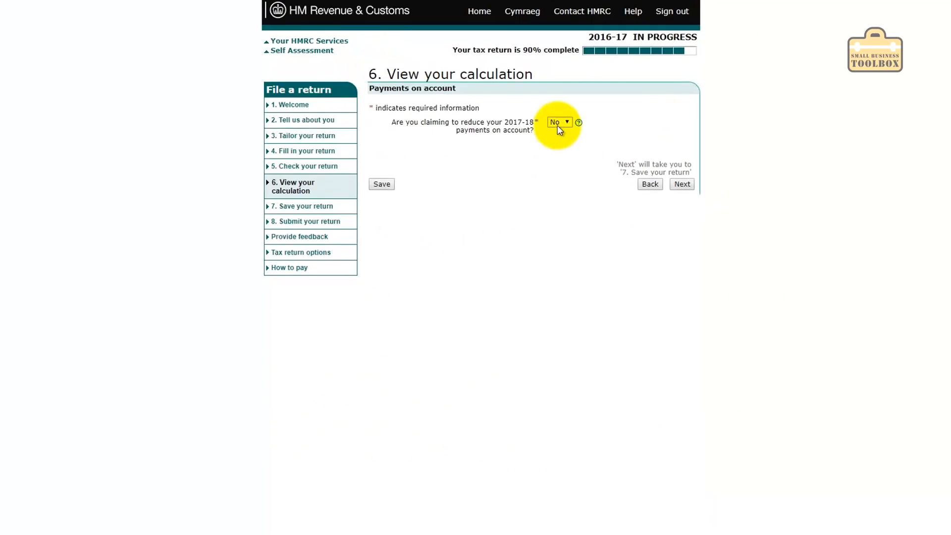
click(685, 184)
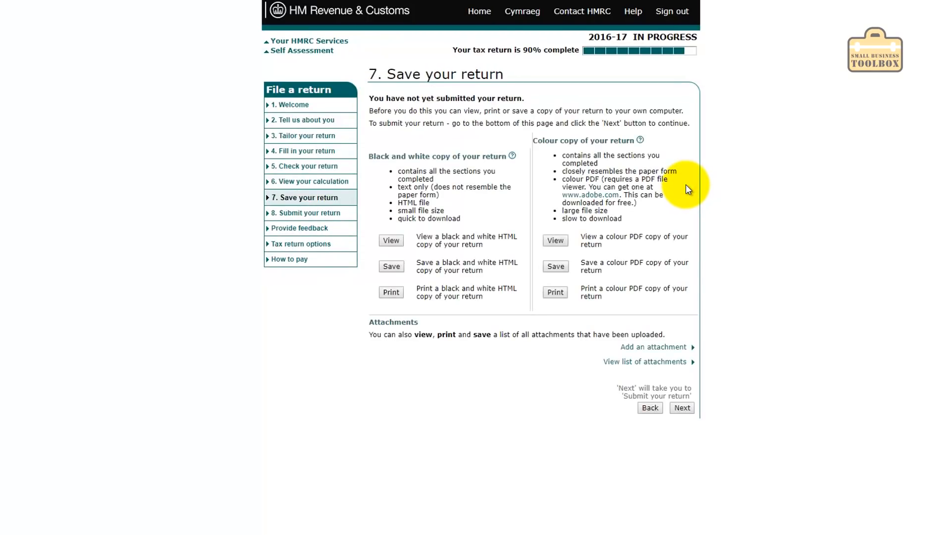
Proceed to the submission declaration and agree that the information on the tax return is correct and complete.
click(687, 407)
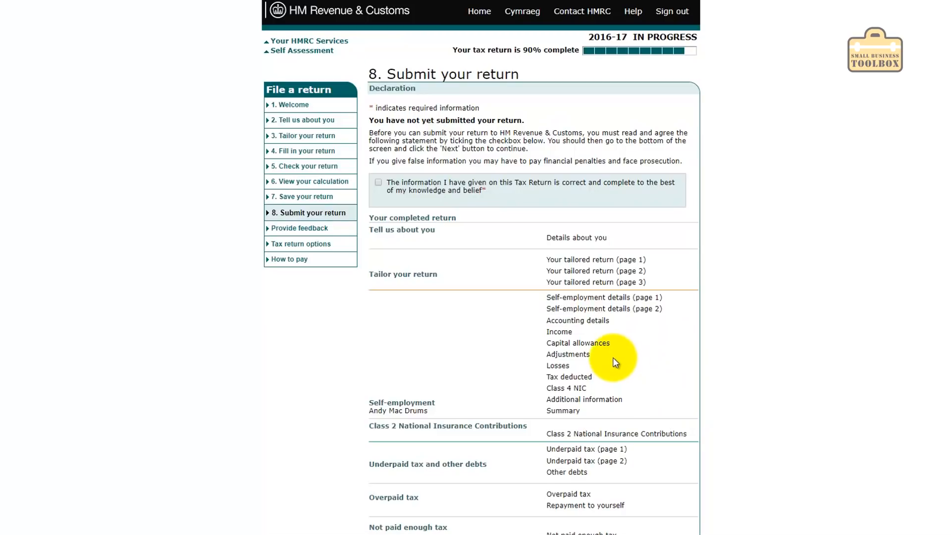
scroll(614, 359, down, 1)
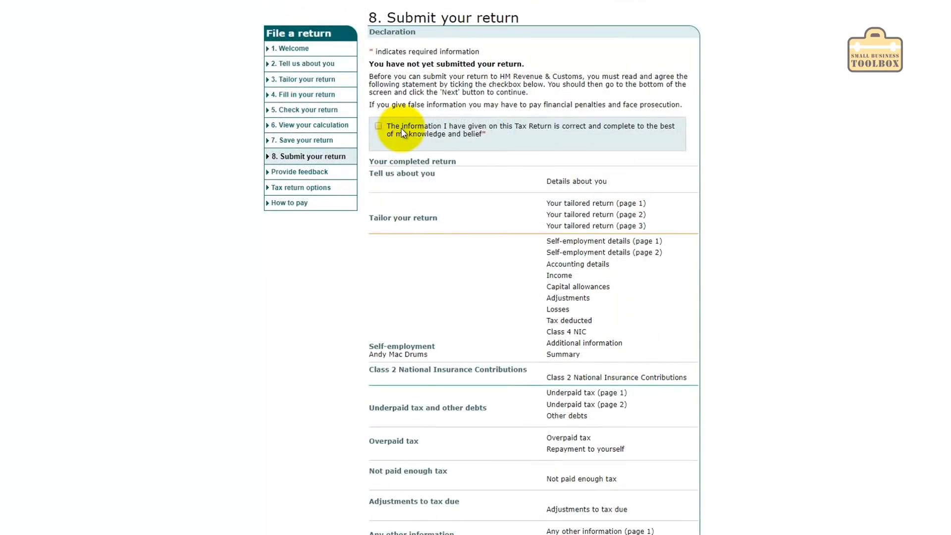
click(378, 126)
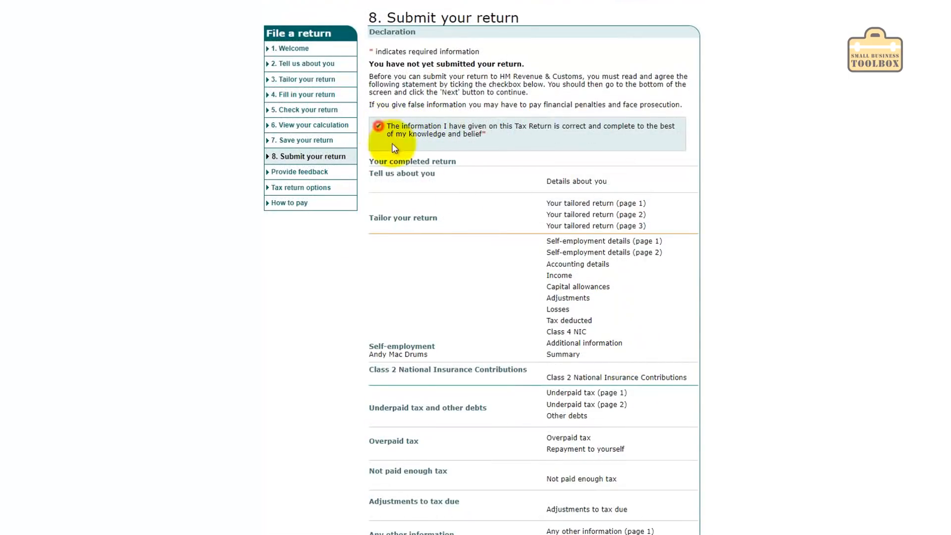
scroll(623, 267, down, 1)
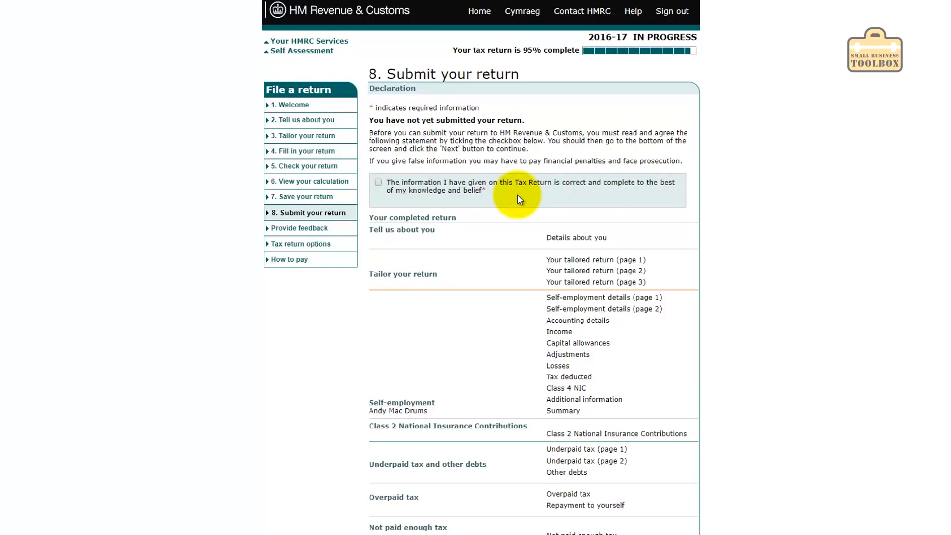
Delete the entire 2016 to 2017 tax return from the progress overview and open a fresh 2016-17 return for filing.
click(301, 106)
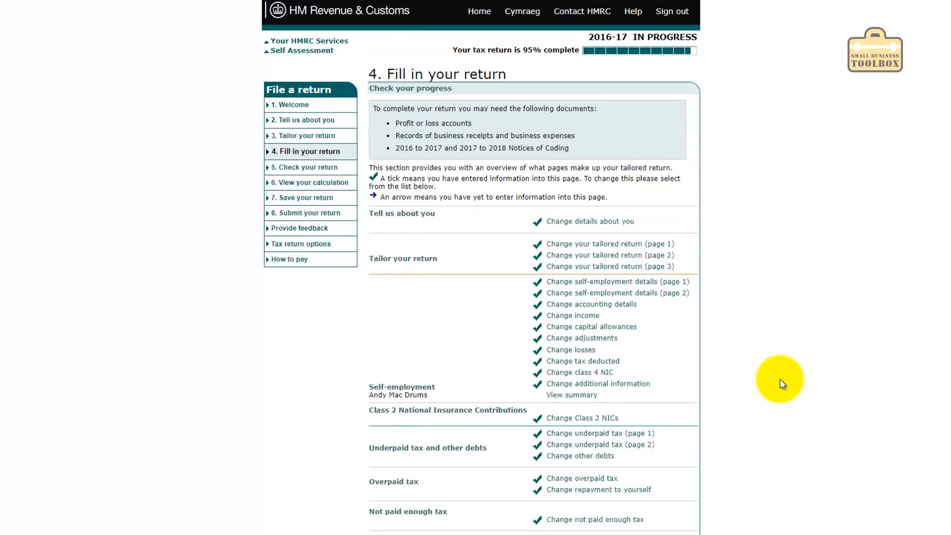
scroll(716, 361, down, 3)
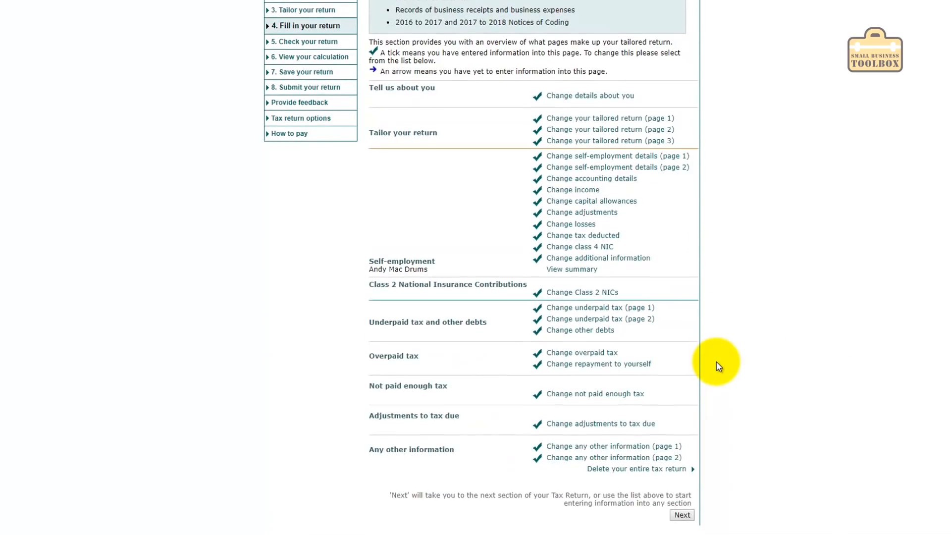
click(643, 471)
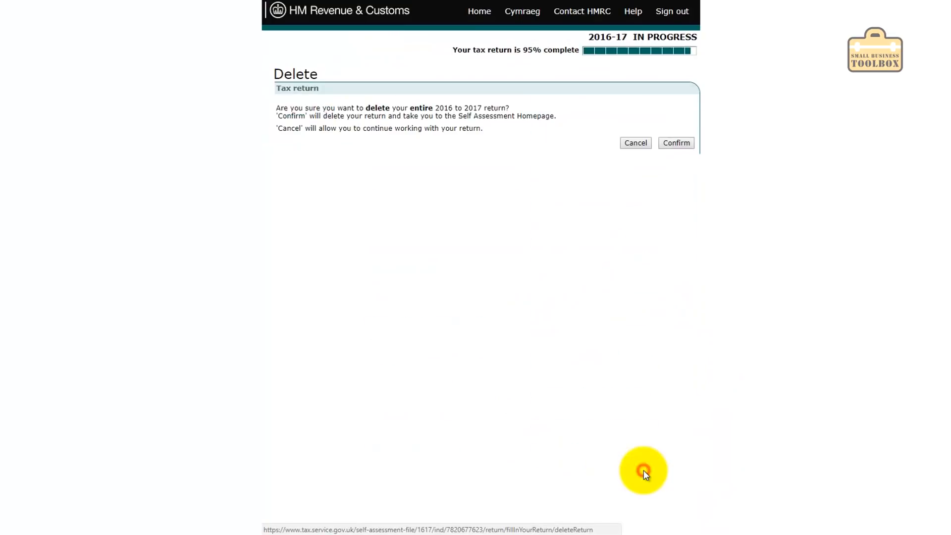
click(680, 146)
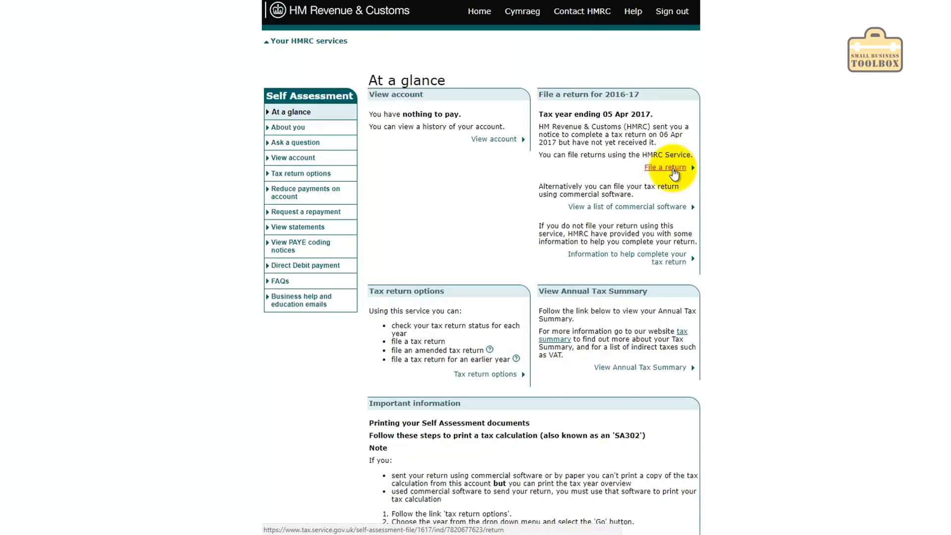
click(673, 168)
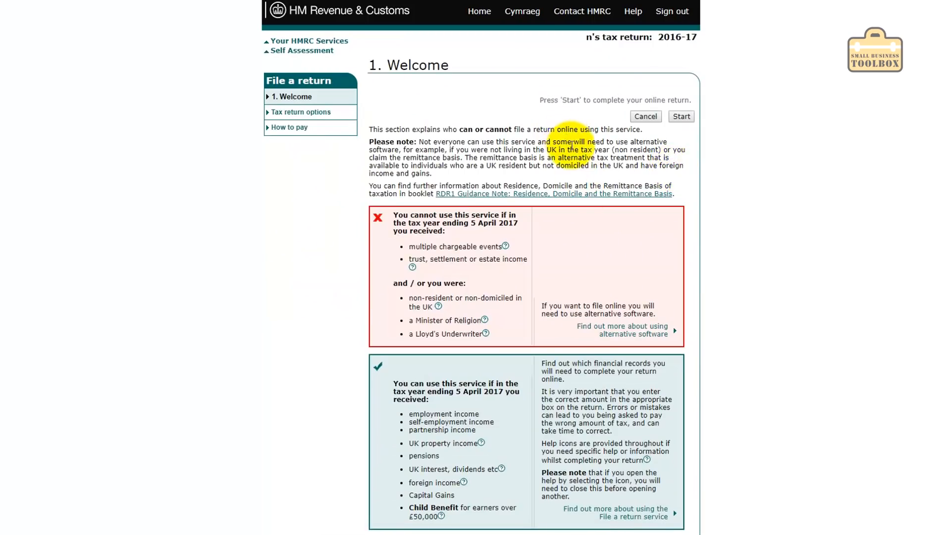